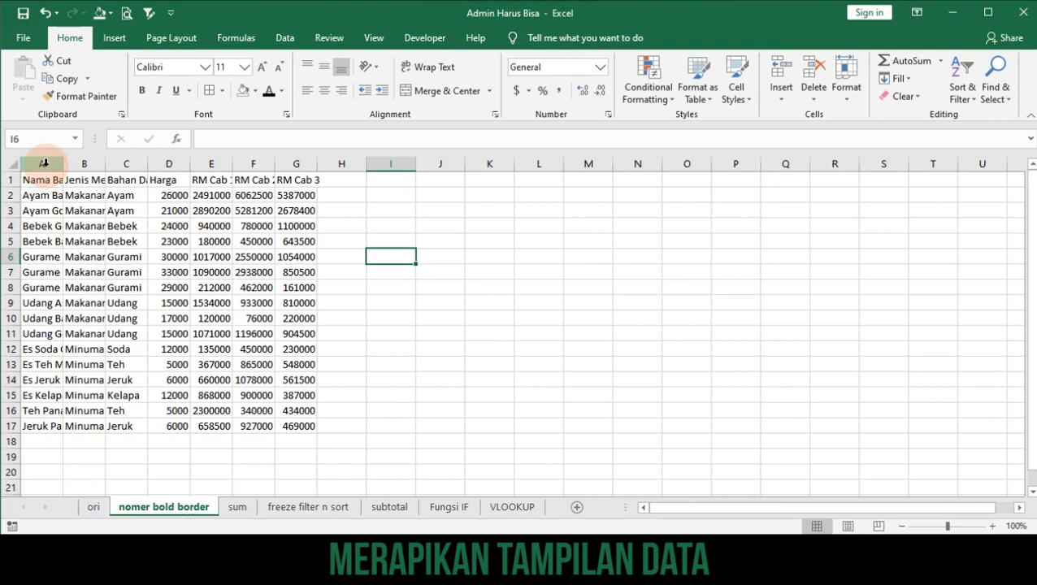
# Auto-fit the widths of columns A to G to their contents.
pyautogui.moveTo(46, 165); pyautogui.dragTo(295, 166)
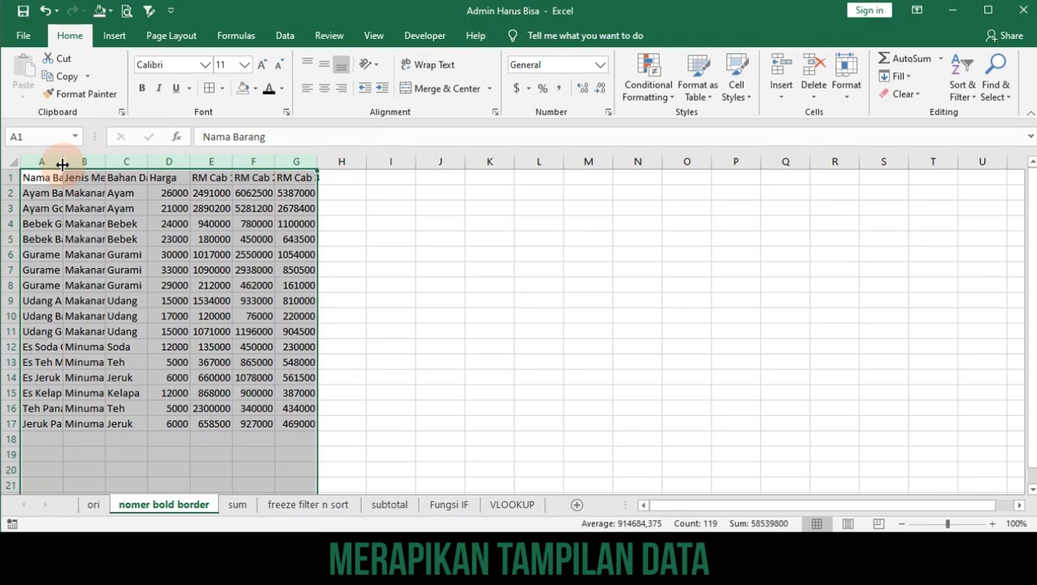
pyautogui.doubleClick(62, 165)
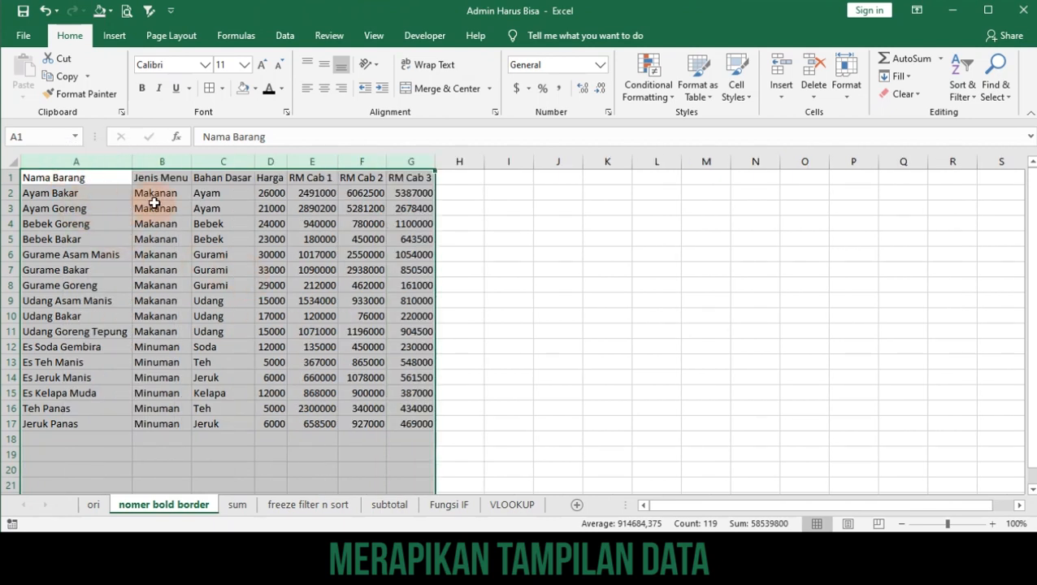
# Make header row 1 bold at font size 14, and auto-fit the width of every column on the sheet.
pyautogui.click(11, 177)
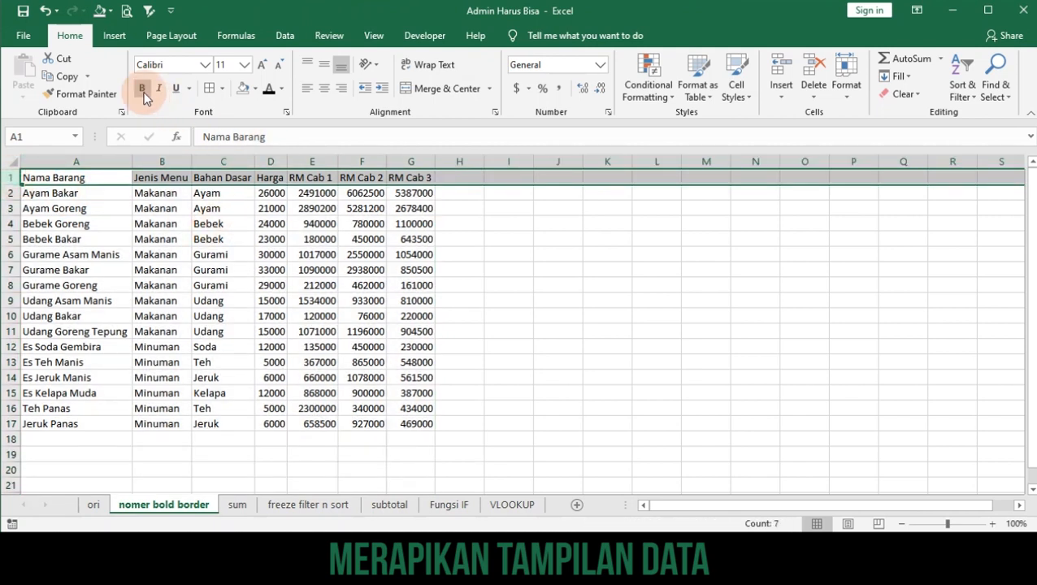
pyautogui.click(262, 65)
pyautogui.click(263, 65)
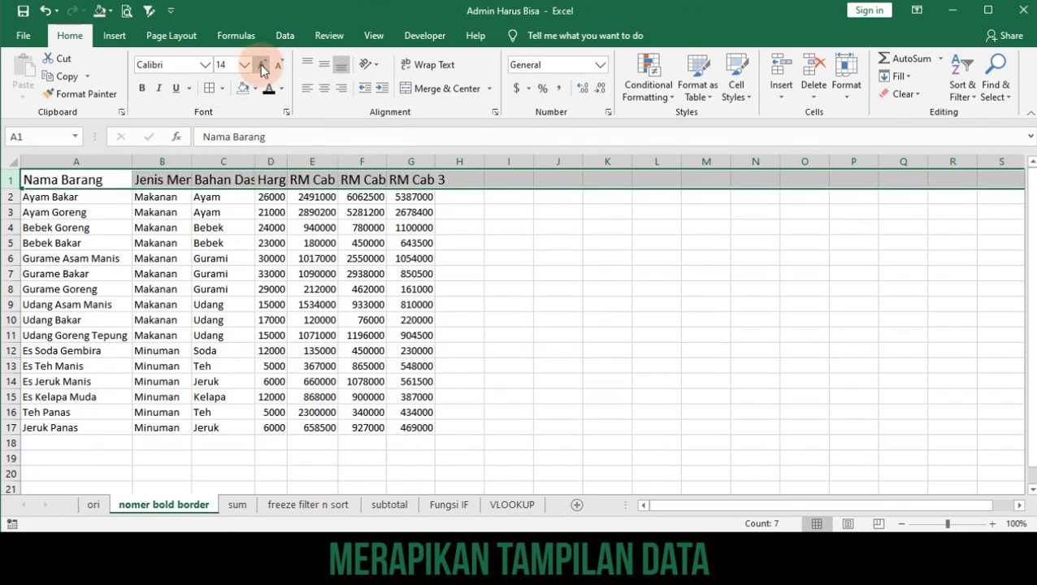
pyautogui.click(141, 91)
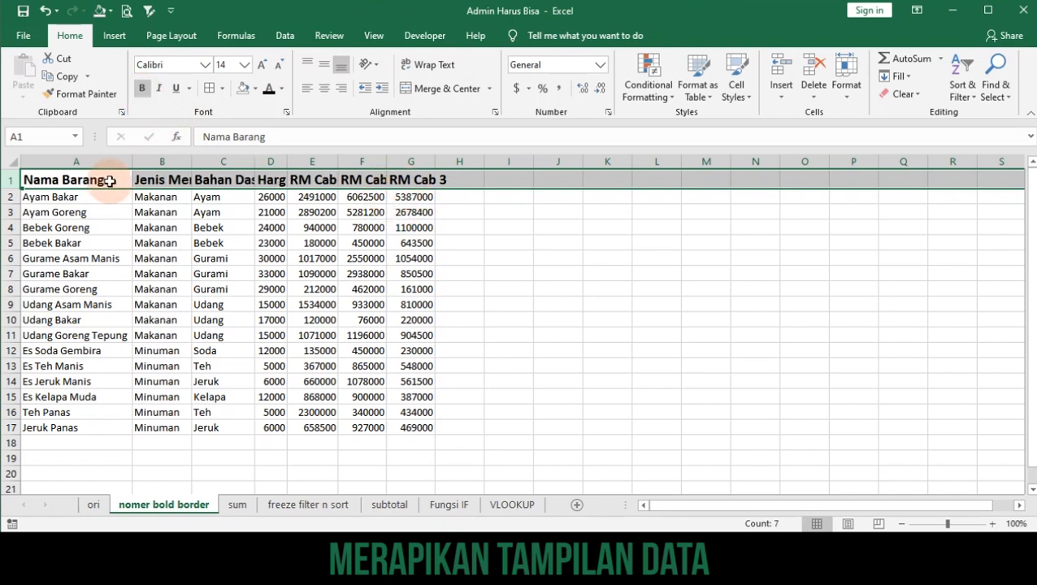
pyautogui.click(16, 163)
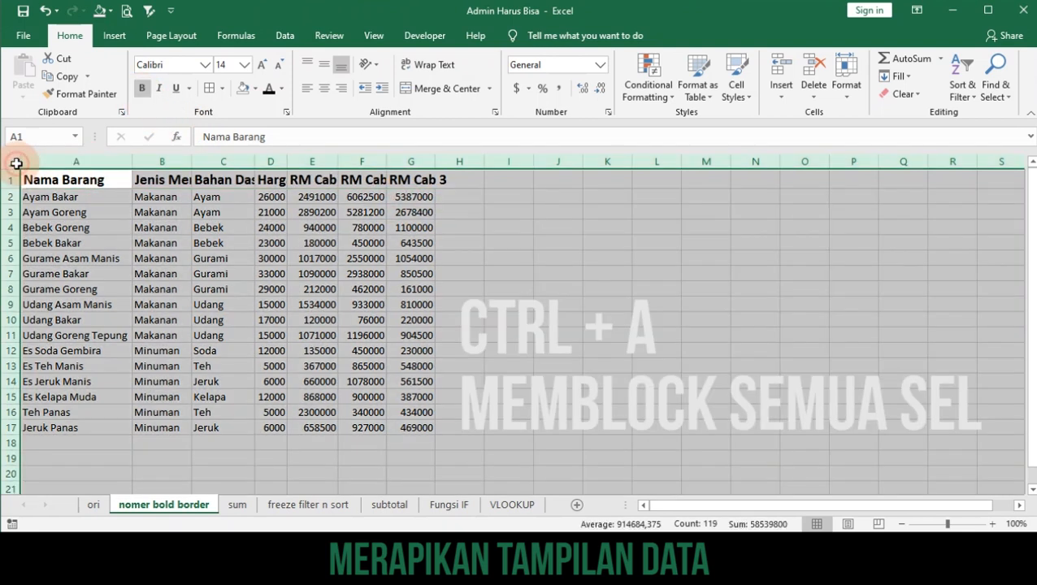
pyautogui.doubleClick(128, 163)
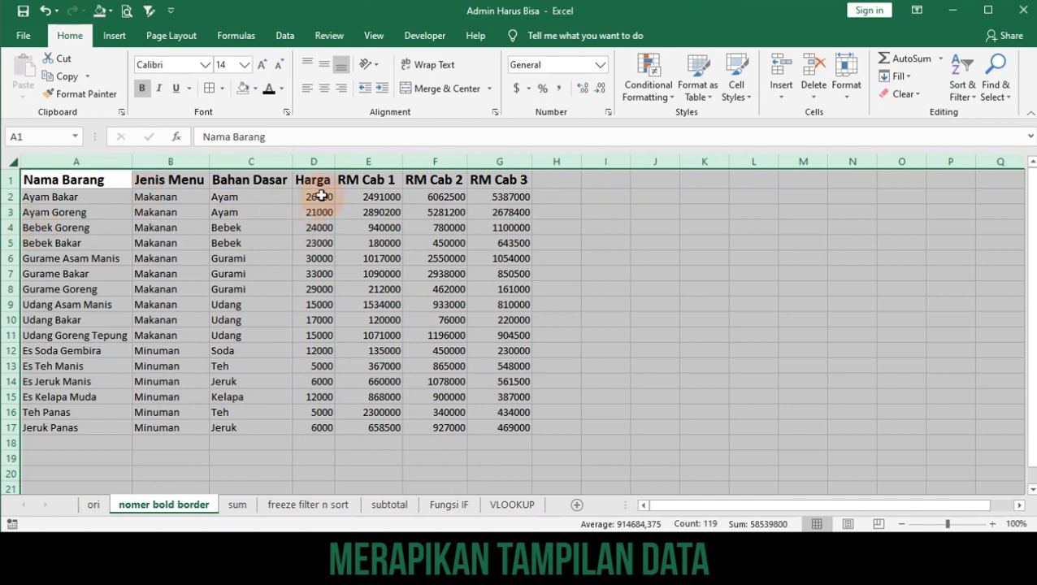
pyautogui.moveTo(322, 196); pyautogui.dragTo(503, 427)
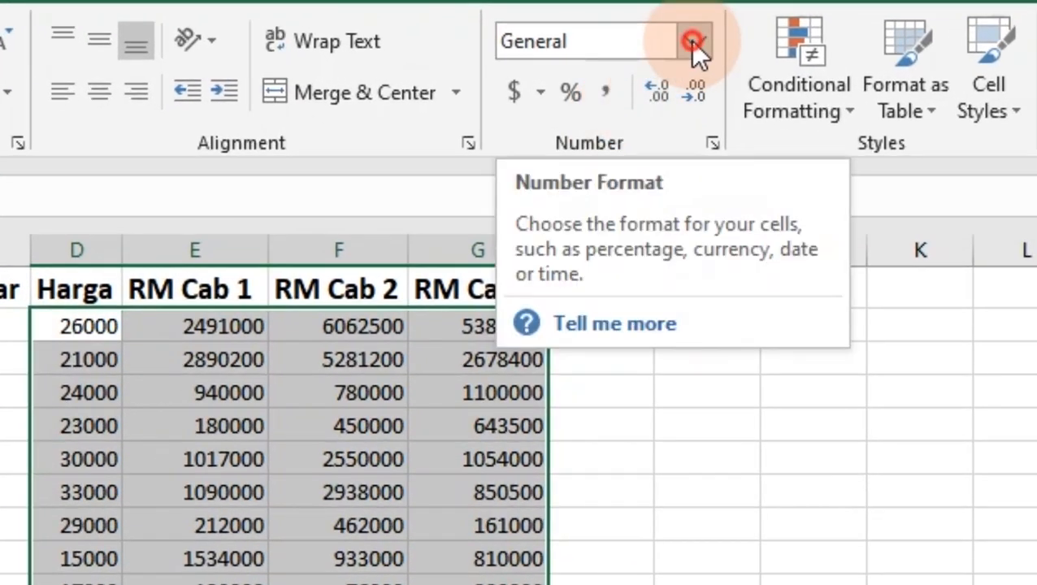
pyautogui.click(690, 41)
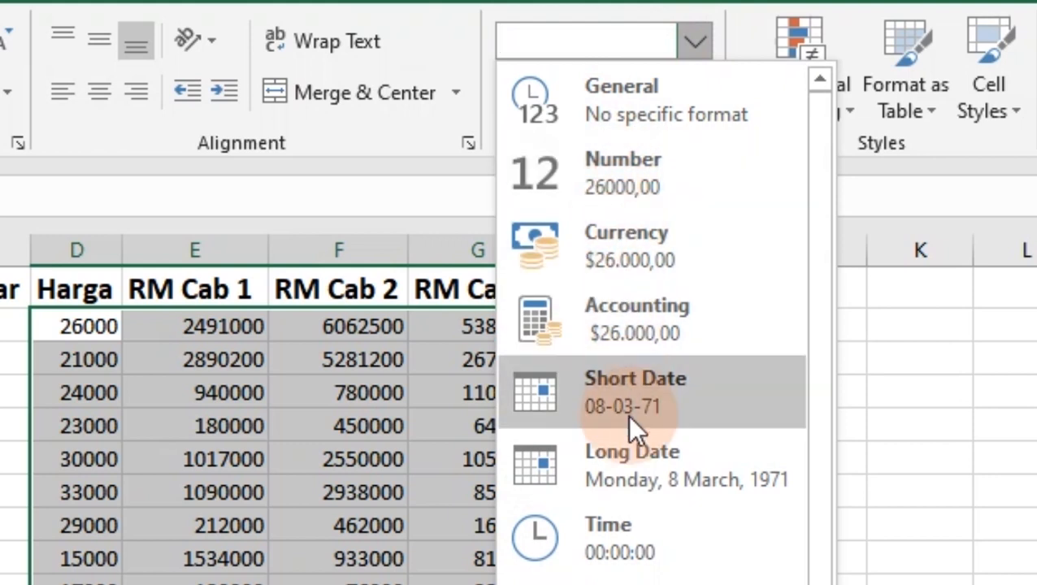
pyautogui.click(631, 318)
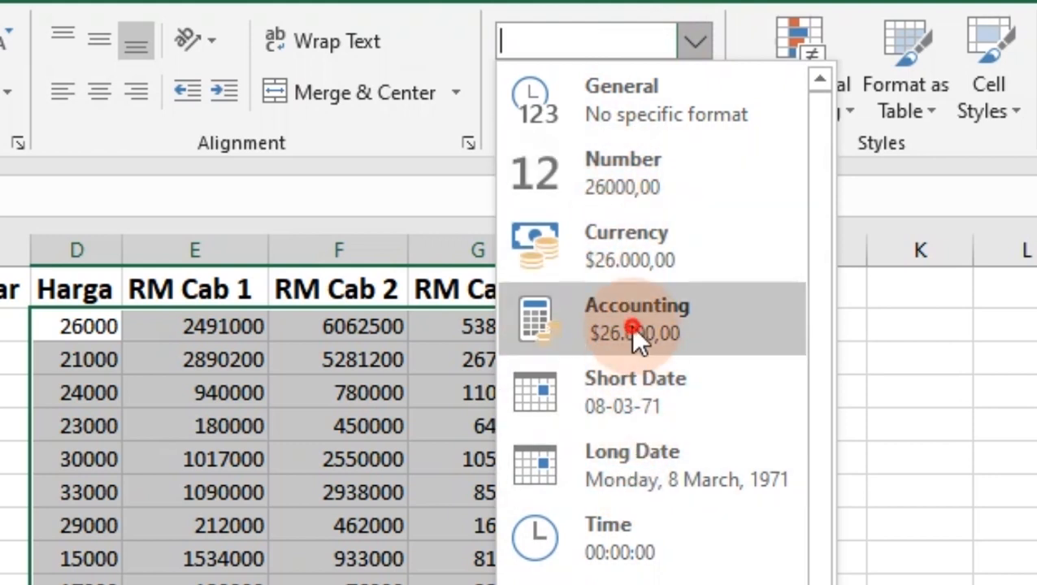
pyautogui.hotkey('ctrl', 'z')
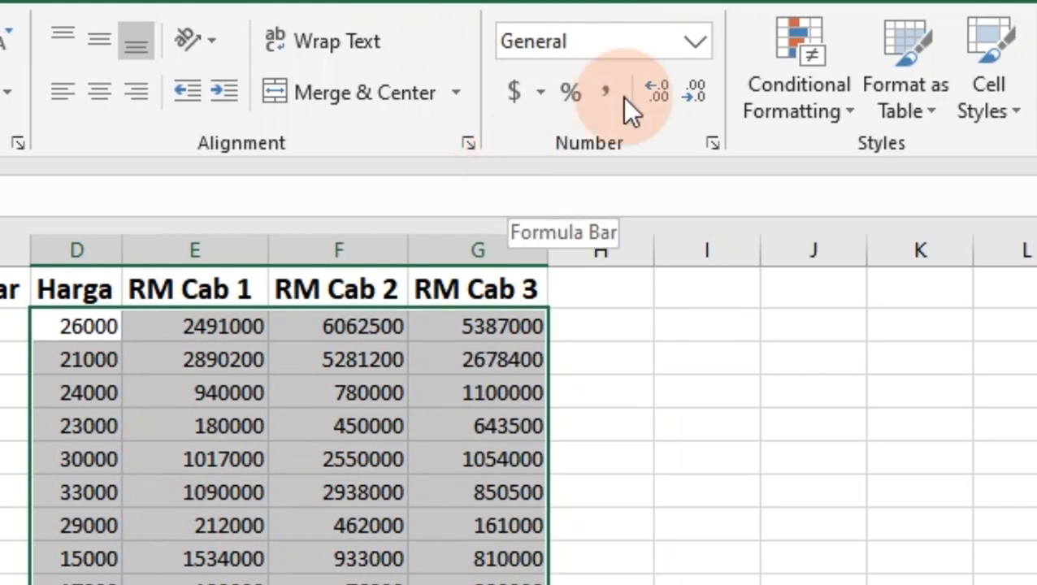
# Apply the comma number style to the values in D2:G17 and reduce them to zero decimal places.
pyautogui.click(604, 92)
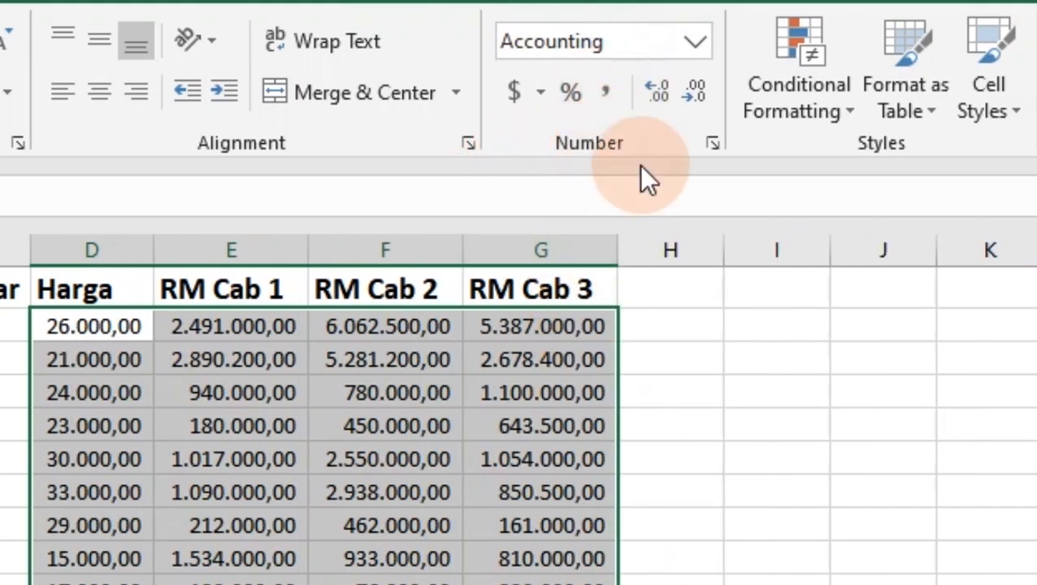
pyautogui.click(692, 93)
pyautogui.click(692, 94)
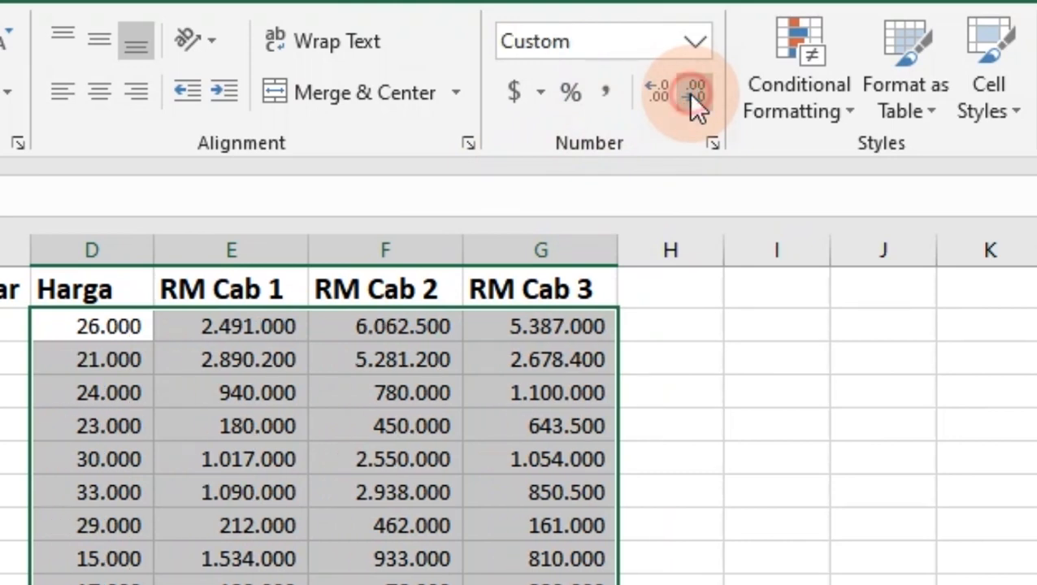
pyautogui.click(335, 215)
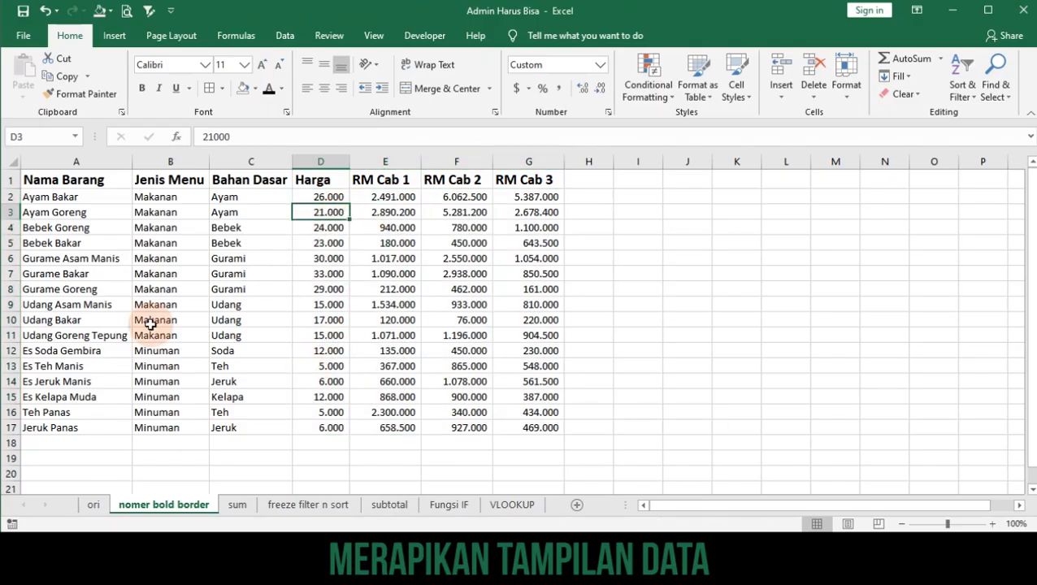
# Add All Borders to the whole table, A1:G17.
pyautogui.click(88, 180)
pyautogui.moveTo(103, 180); pyautogui.dragTo(528, 427)
pyautogui.click(222, 88)
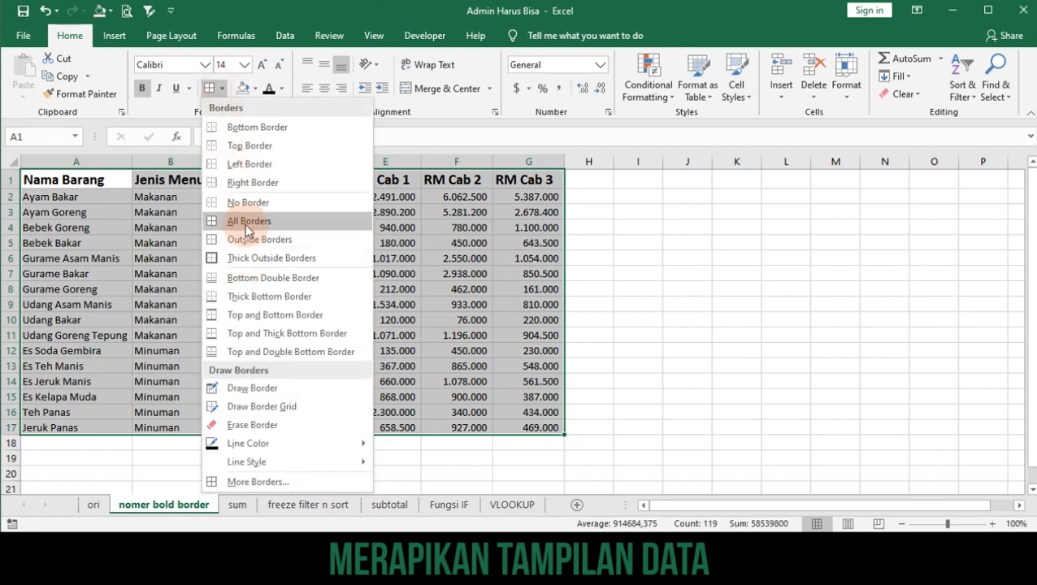
pyautogui.click(245, 222)
pyautogui.click(578, 381)
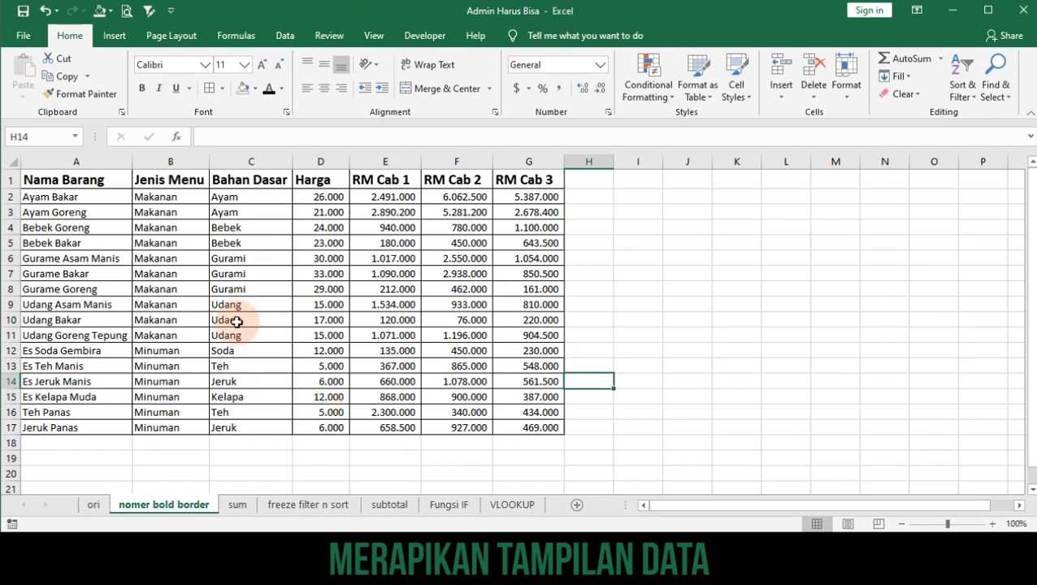
# Give the header cells A1:G1 a dark blue font colour and a light orange fill.
pyautogui.moveTo(72, 178); pyautogui.dragTo(505, 186)
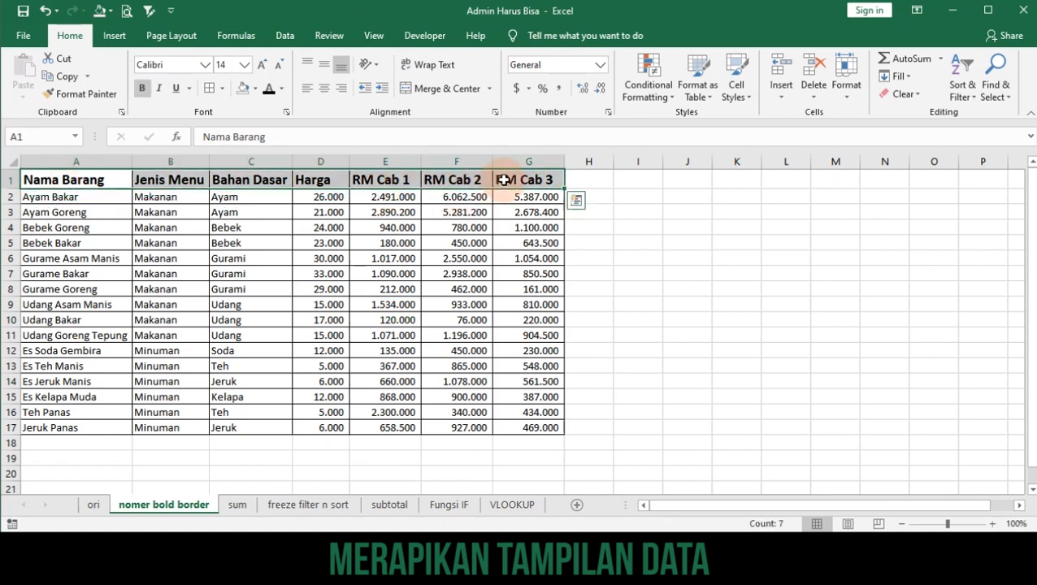
pyautogui.click(281, 89)
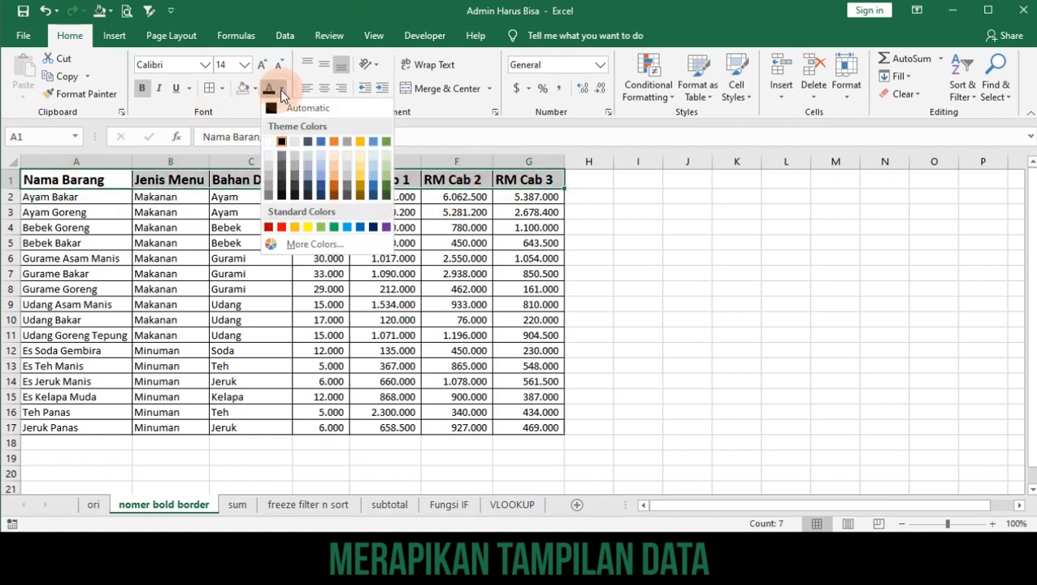
pyautogui.click(322, 197)
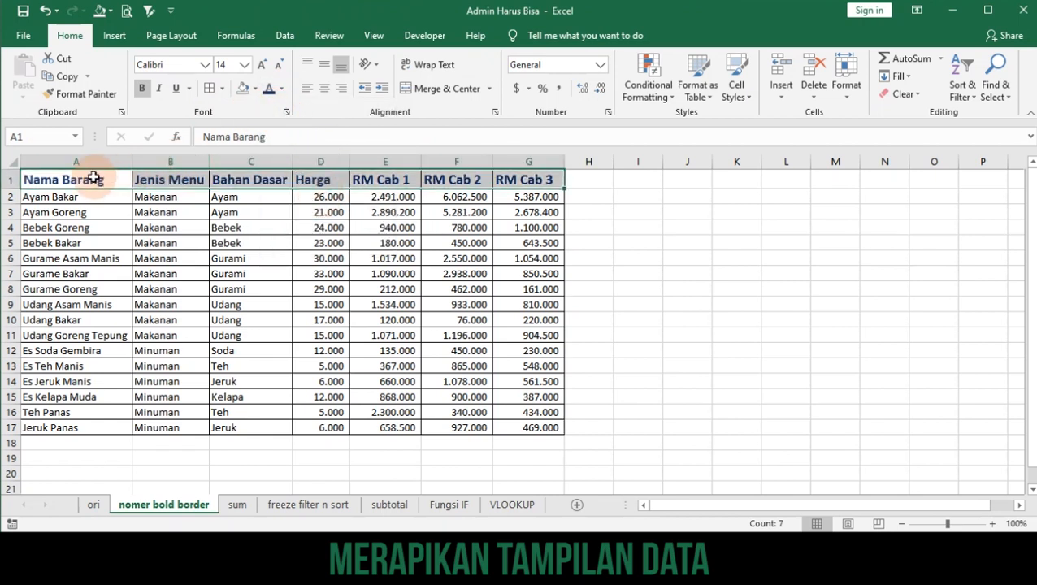
pyautogui.click(256, 89)
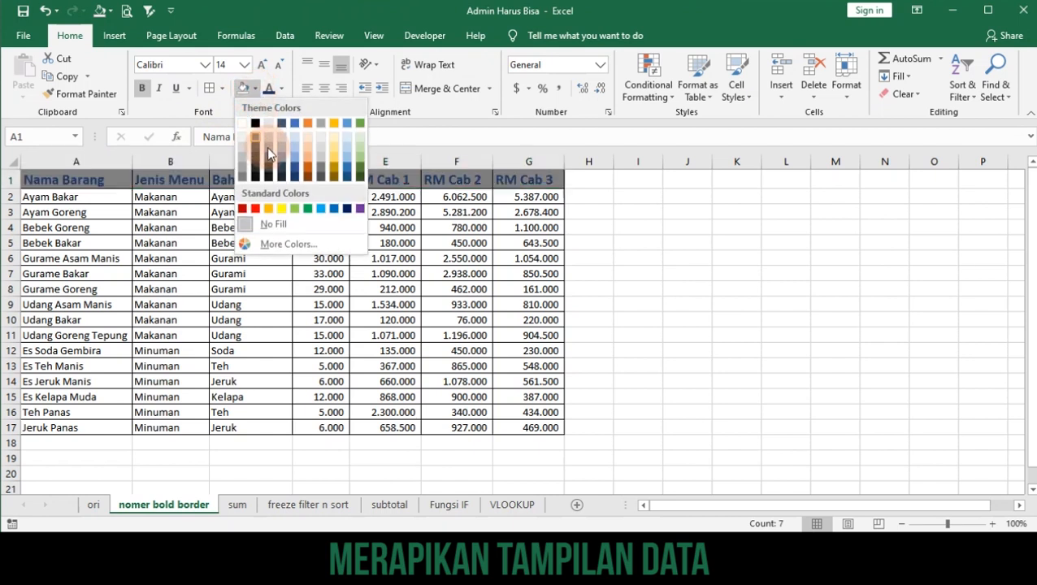
pyautogui.click(310, 138)
pyautogui.click(302, 227)
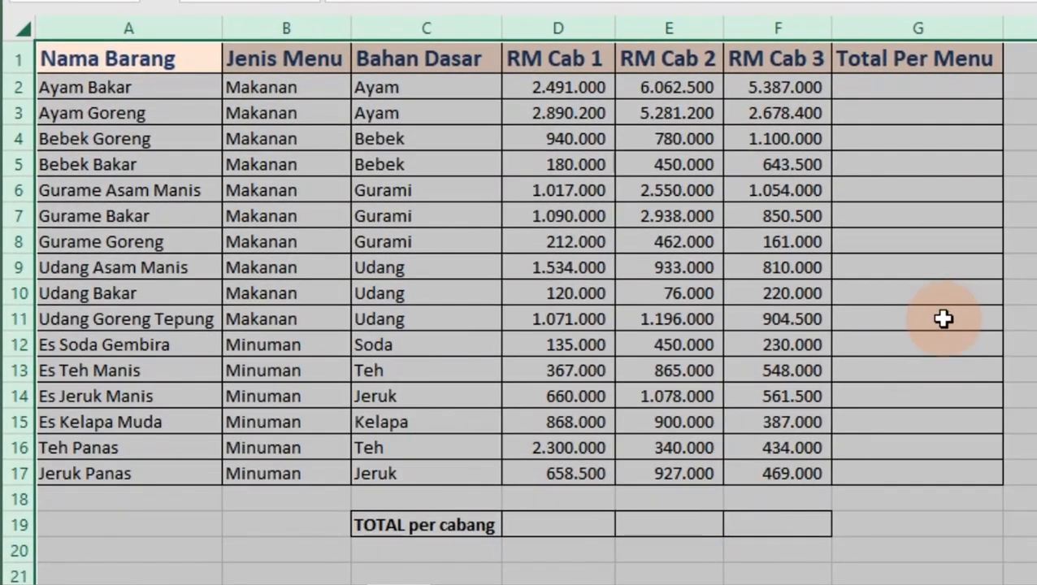
# Enter =SUM(D2:F2) in G2 to total Ayam Bakar across the three branches under Total Per Menu.
pyautogui.click(893, 87)
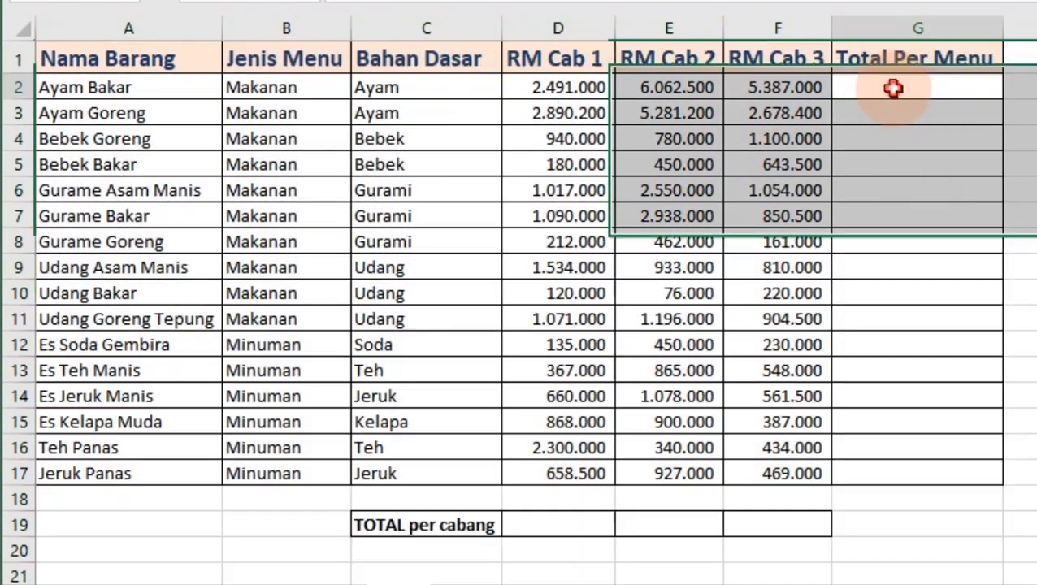
pyautogui.write('=sum')
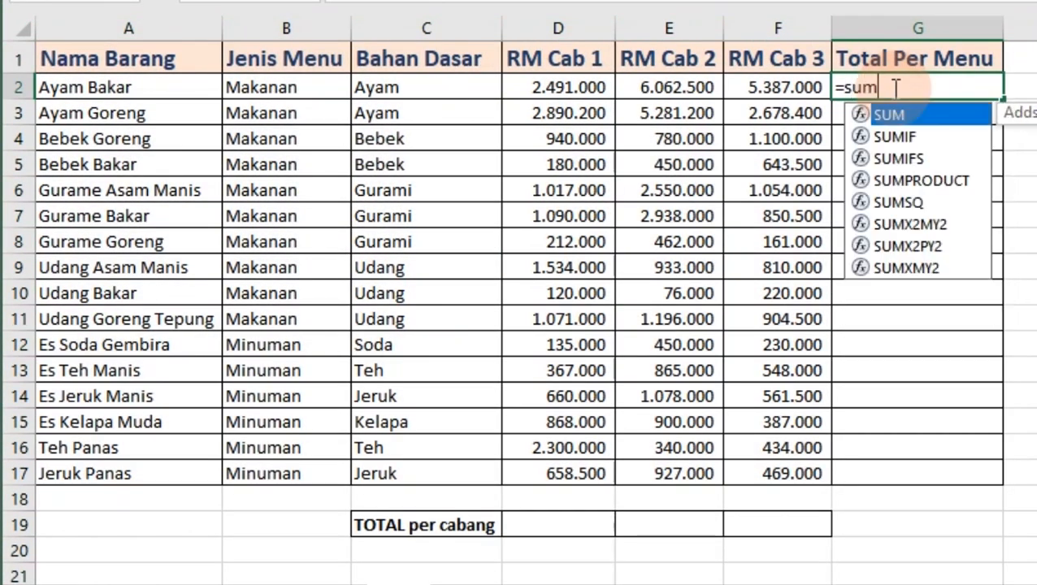
pyautogui.write('(')
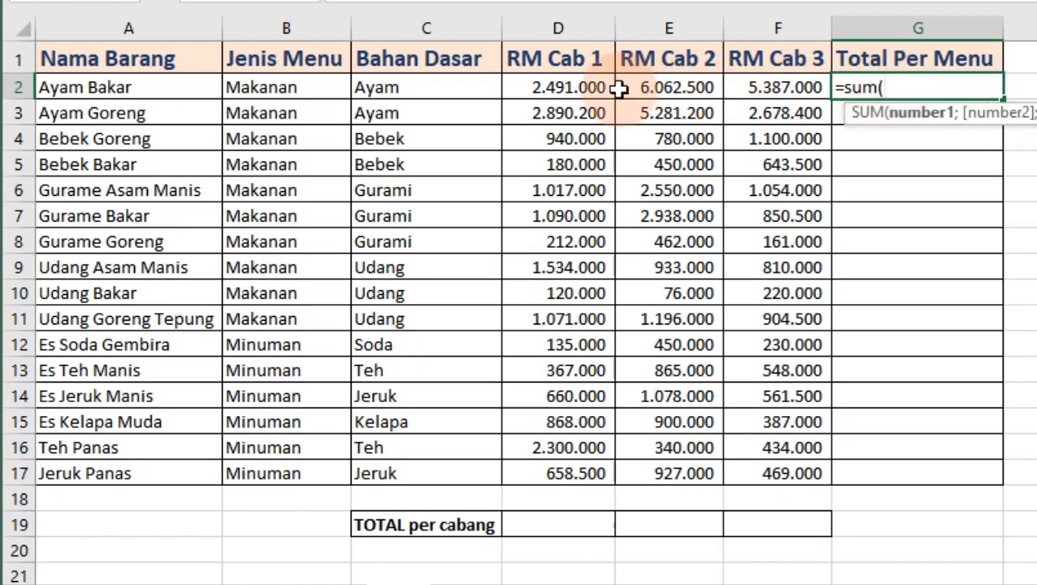
pyautogui.moveTo(549, 89); pyautogui.dragTo(738, 93)
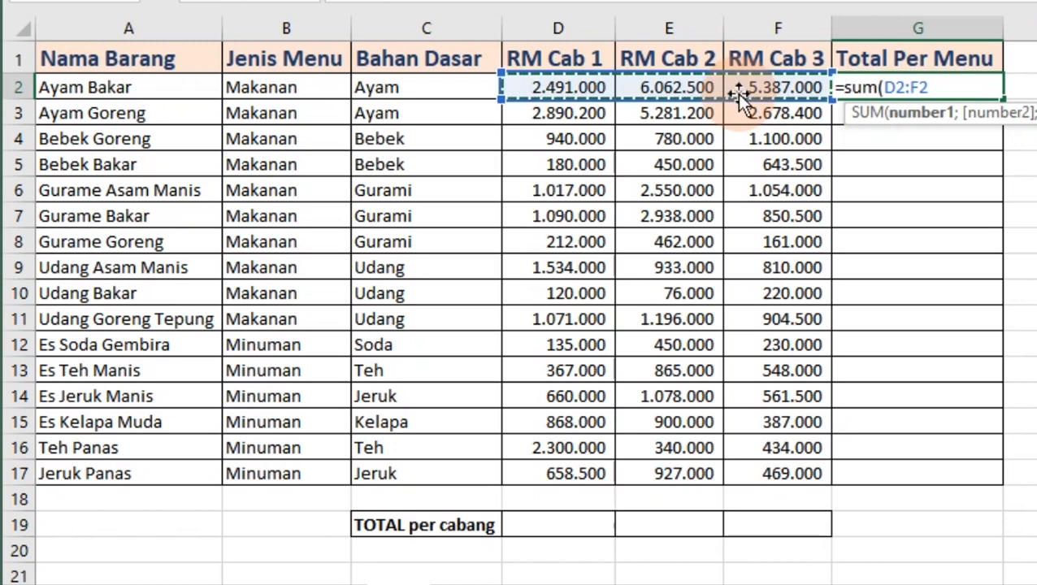
pyautogui.write(')')
pyautogui.press('Return')
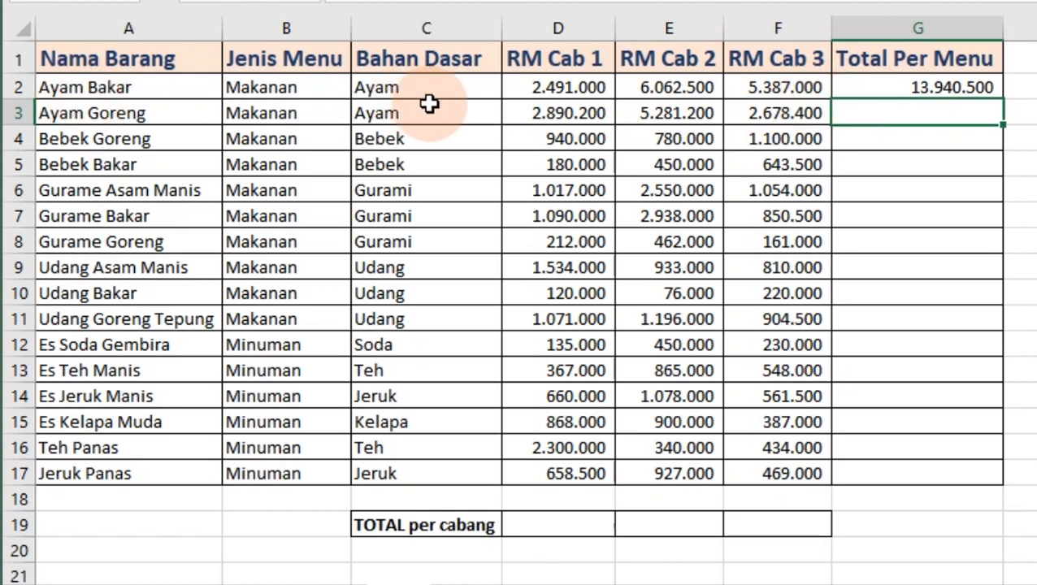
pyautogui.click(568, 94)
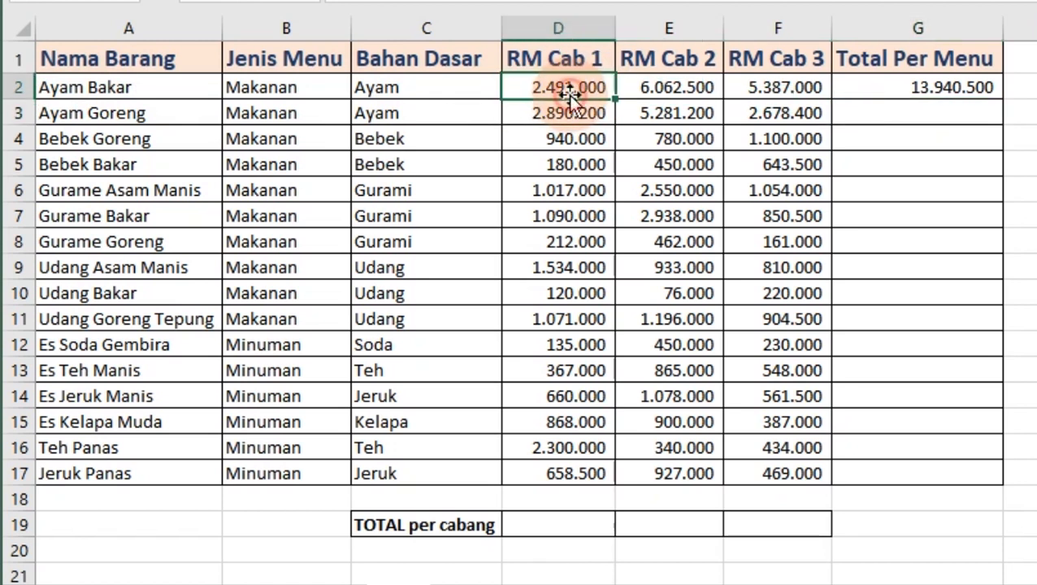
pyautogui.click(672, 89)
pyautogui.click(752, 90)
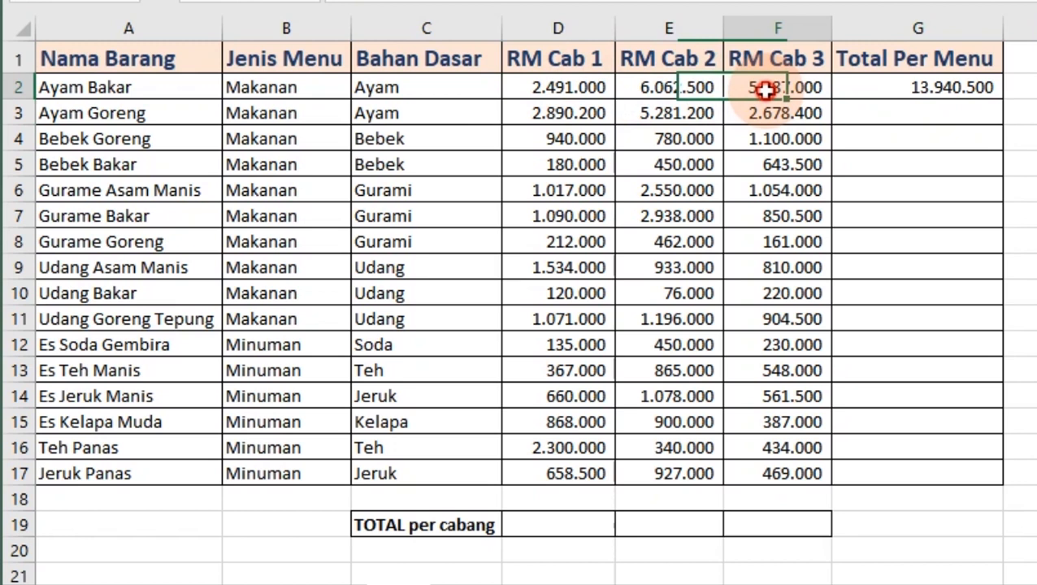
# Fill the Total Per Menu formula from G2 down to G17.
pyautogui.click(927, 89)
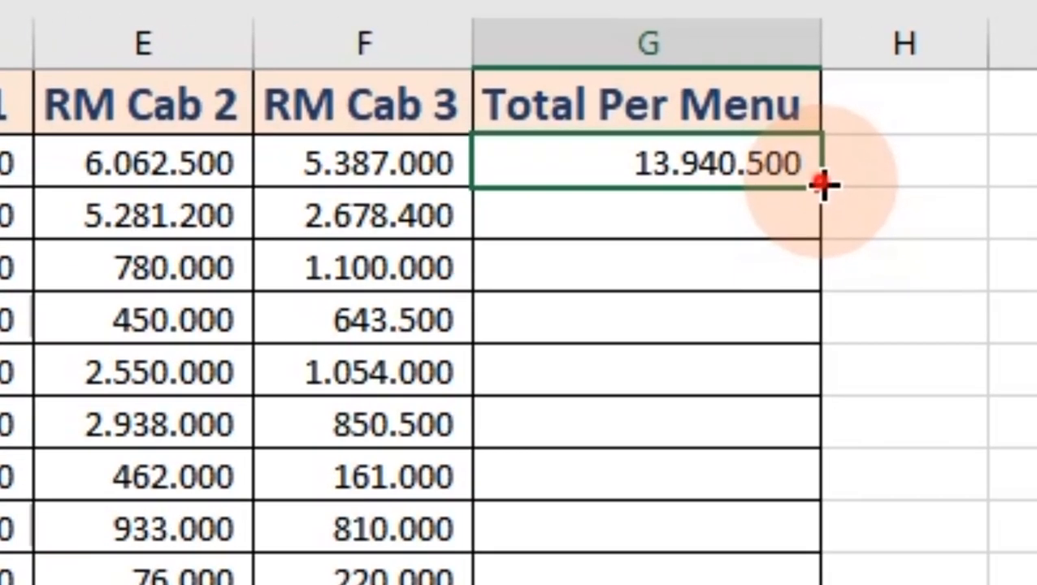
pyautogui.moveTo(822, 185); pyautogui.dragTo(810, 584)
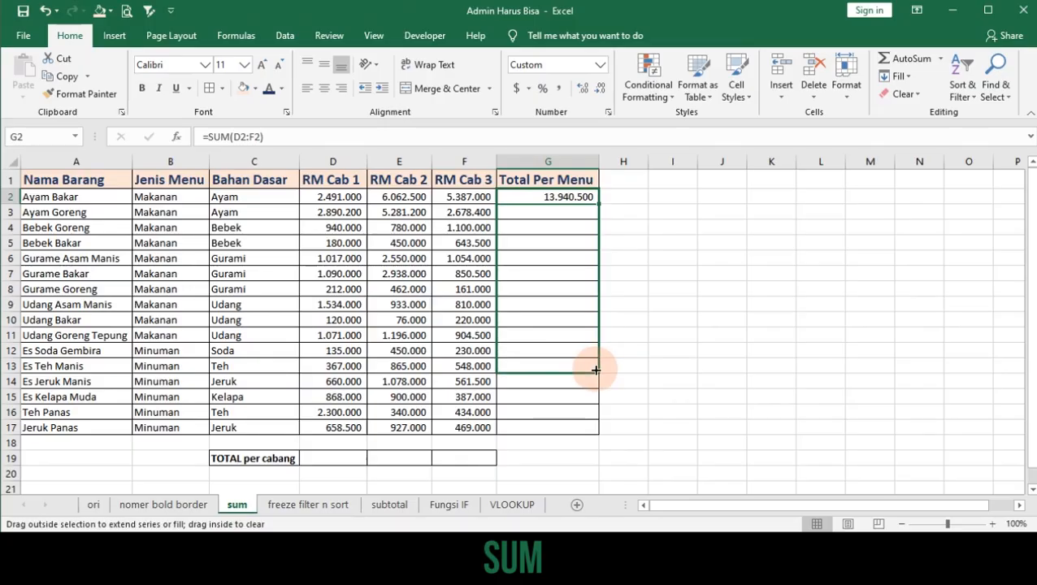
pyautogui.moveTo(596, 371); pyautogui.dragTo(595, 431)
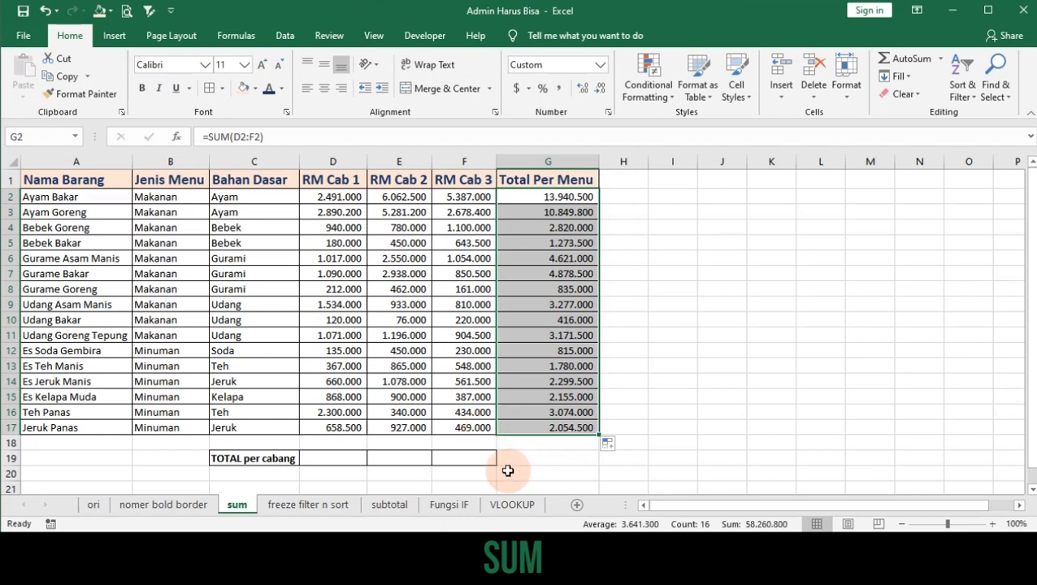
# Total the RM Cab 1 column in D19 of the TOTAL per cabang row using AutoSum over D2:D18.
pyautogui.click(335, 459)
pyautogui.moveTo(351, 198); pyautogui.dragTo(342, 426)
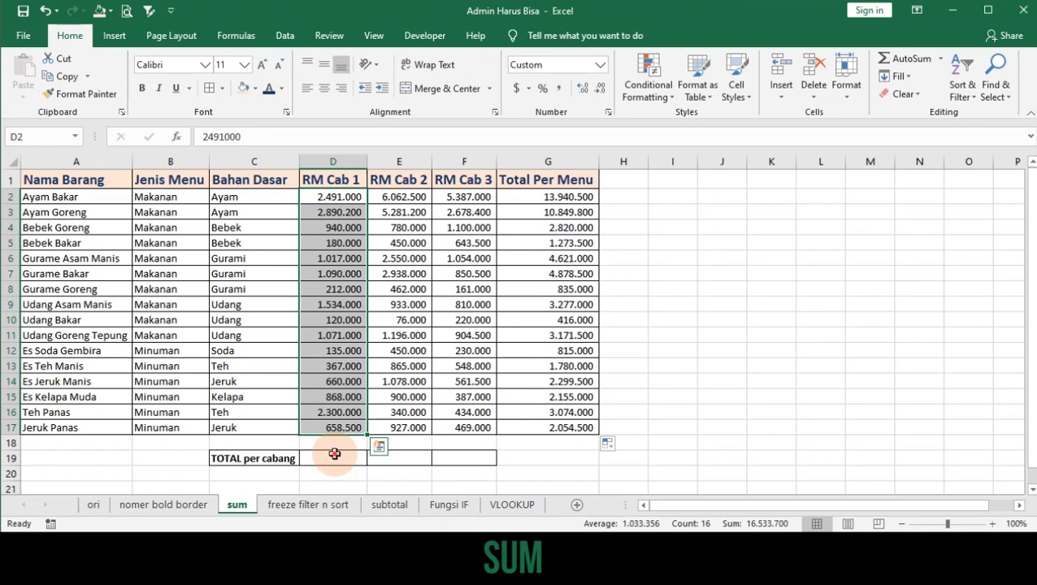
pyautogui.click(335, 454)
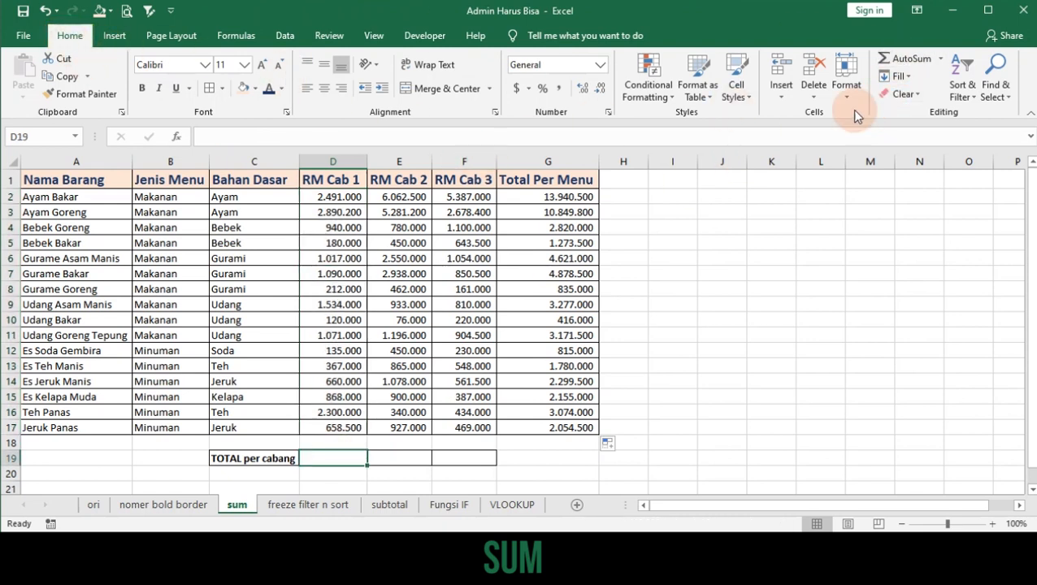
pyautogui.click(901, 61)
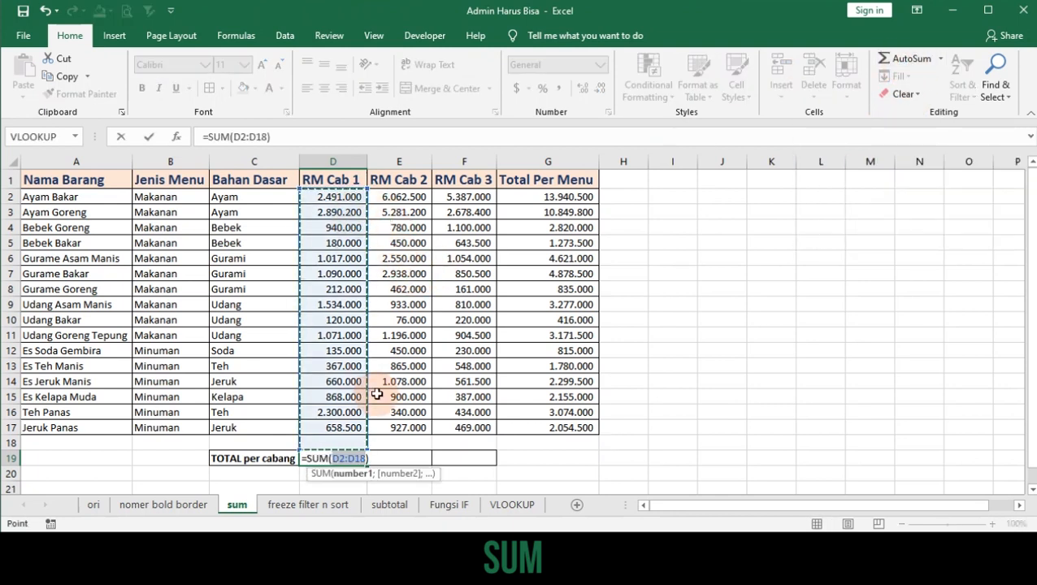
pyautogui.press('Return')
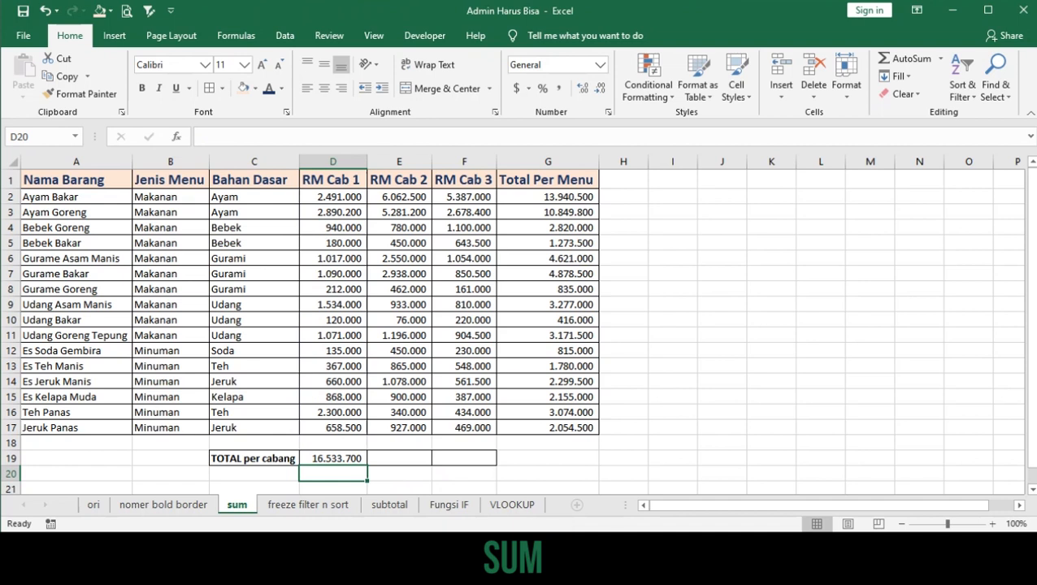
# Fill the branch total formula from D19 across to F19 for RM Cab 2 and RM Cab 3.
pyautogui.click(343, 460)
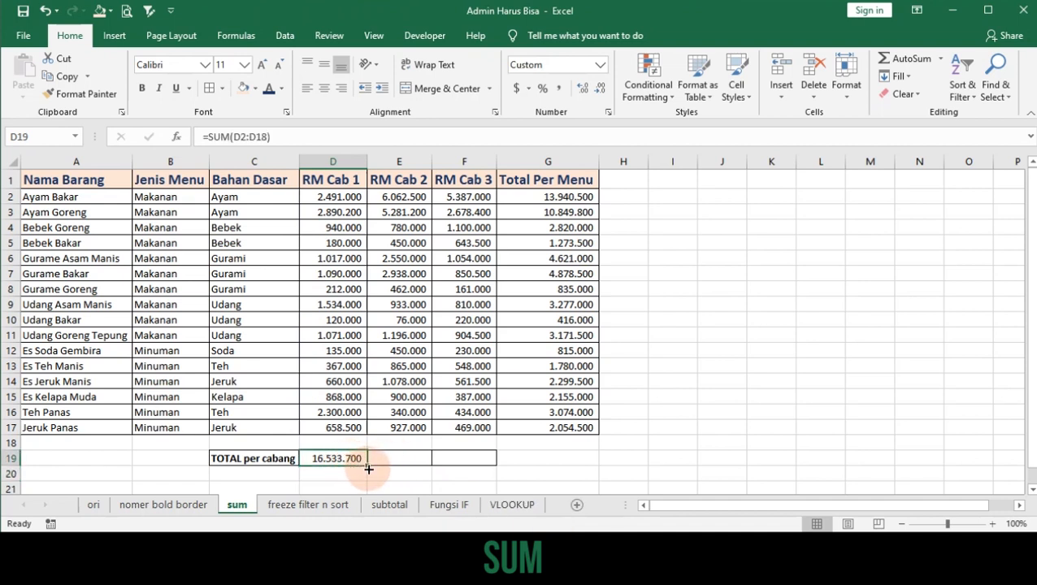
pyautogui.moveTo(368, 470); pyautogui.dragTo(473, 459)
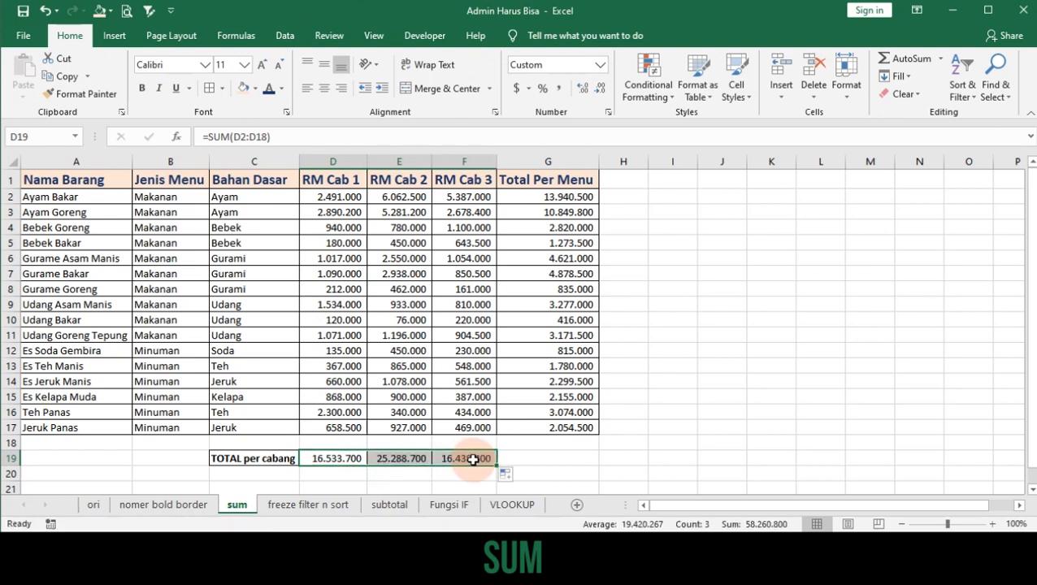
# Freeze the top row with the column headers on the "freeze filter n sort" sheet.
pyautogui.click(314, 507)
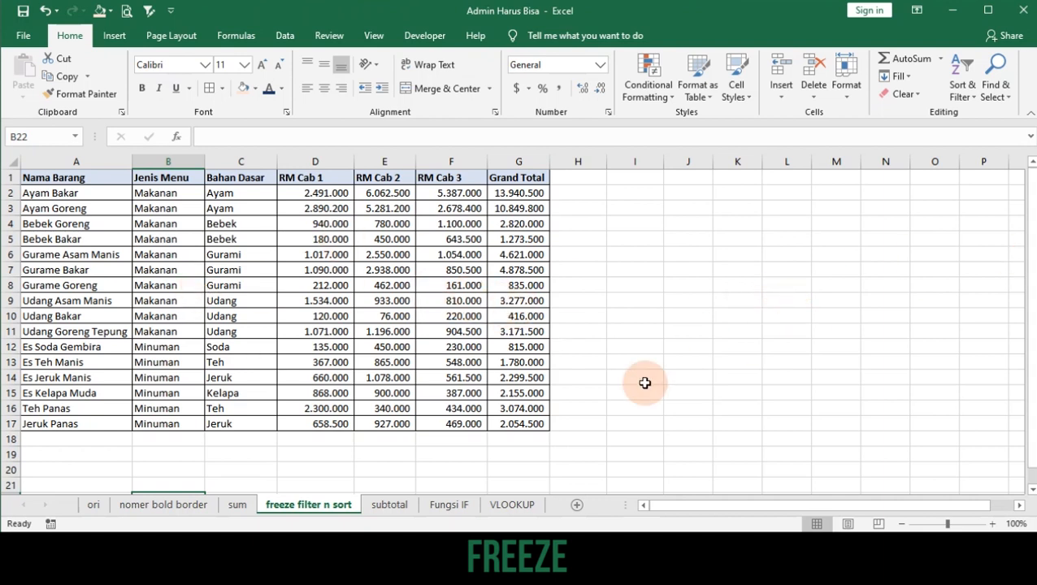
pyautogui.scroll(-6, 644, 382)
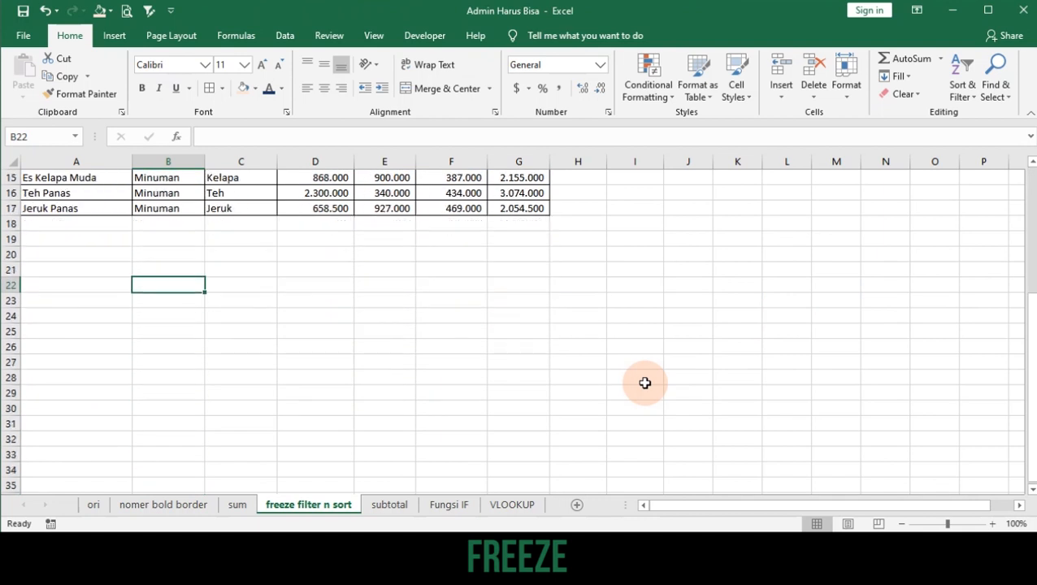
pyautogui.scroll(1, 644, 383)
pyautogui.scroll(5, 644, 383)
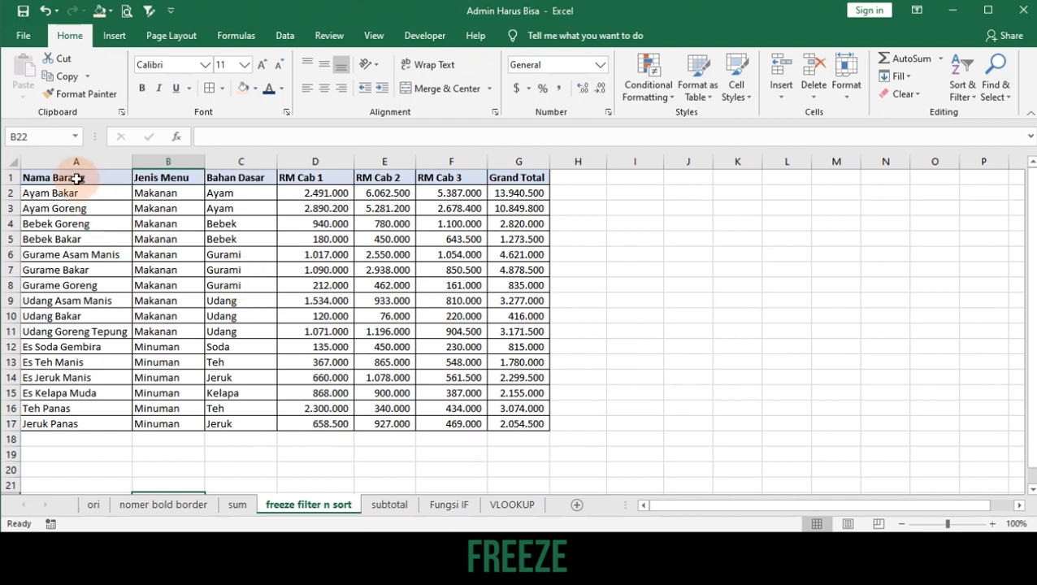
pyautogui.moveTo(76, 177); pyautogui.dragTo(520, 174)
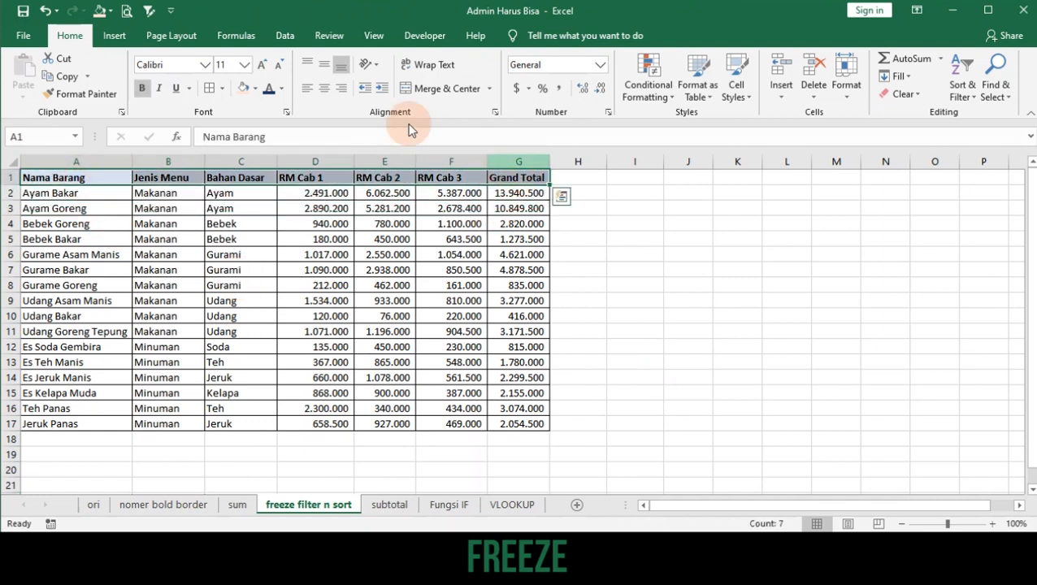
pyautogui.click(287, 35)
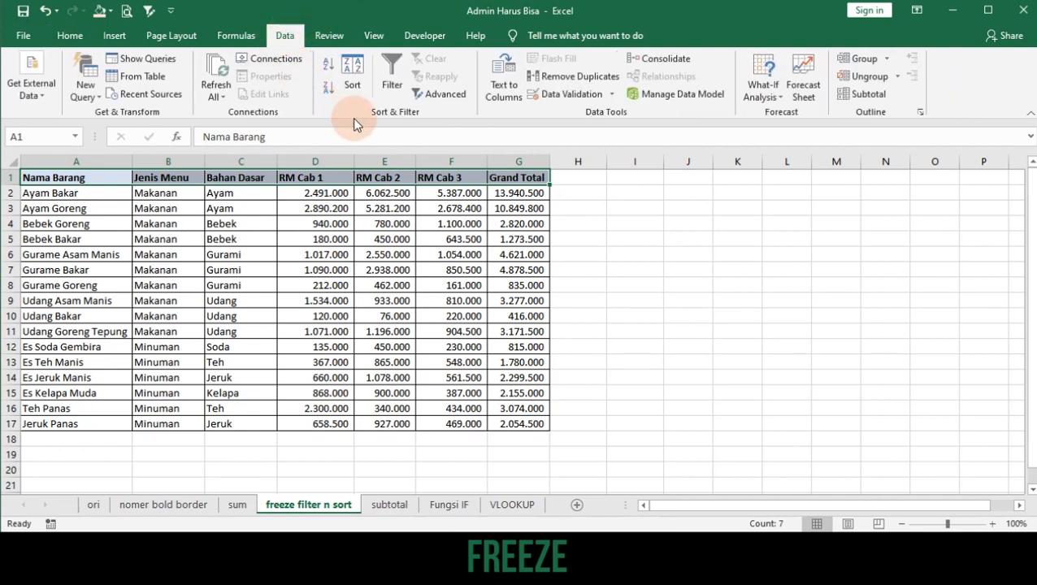
pyautogui.click(372, 40)
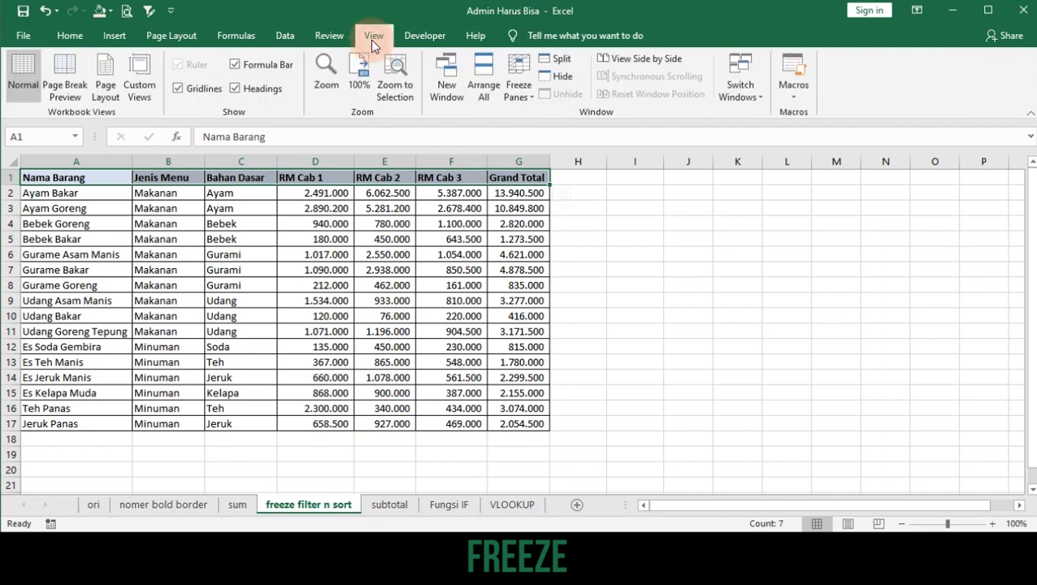
pyautogui.click(517, 104)
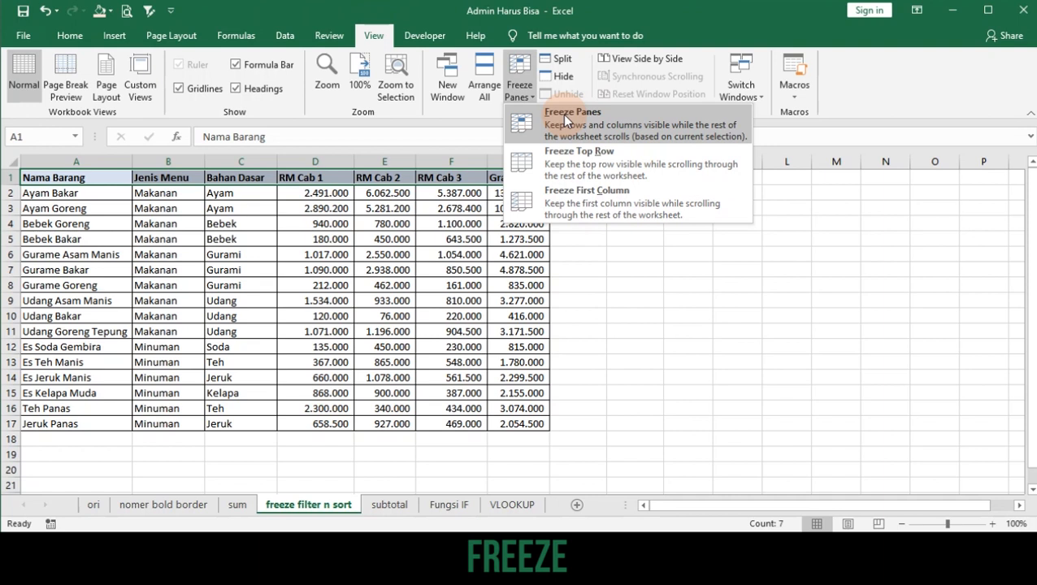
pyautogui.click(575, 163)
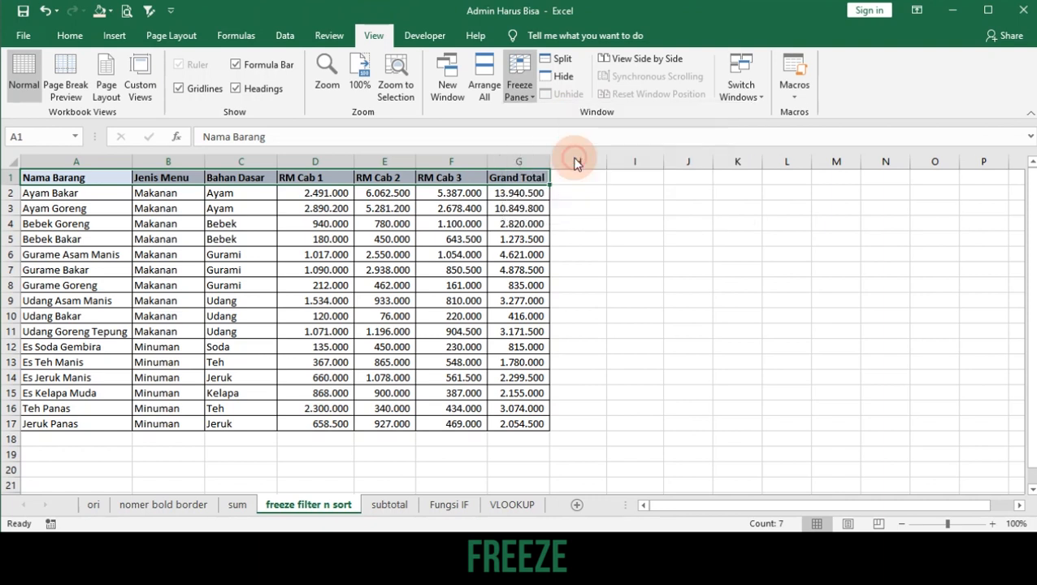
# Check the frozen header row while viewing the rows further down the sheet.
pyautogui.click(293, 241)
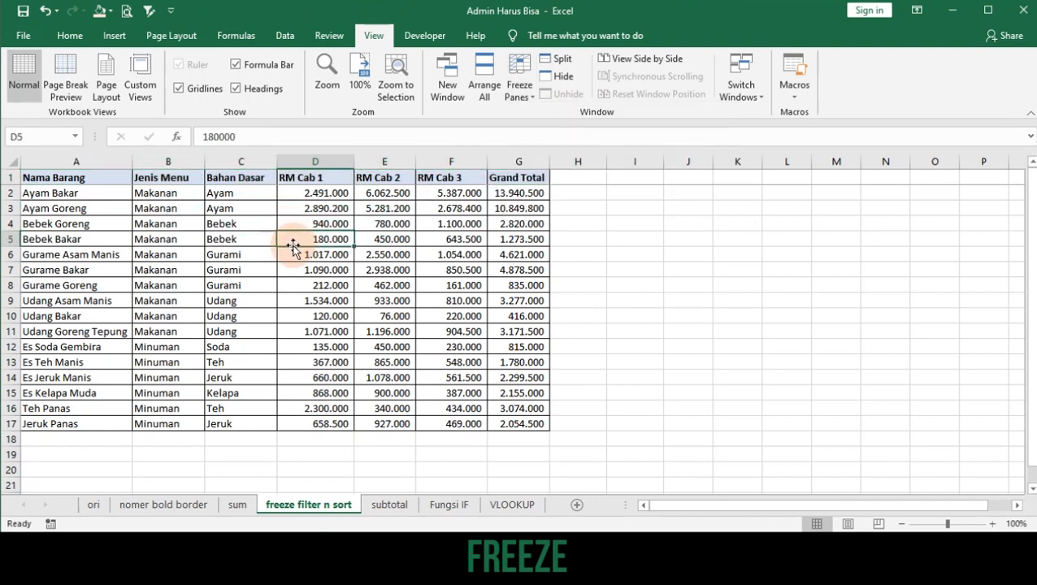
pyautogui.scroll(-9, 293, 248)
pyautogui.scroll(3, 293, 248)
pyautogui.scroll(5, 294, 246)
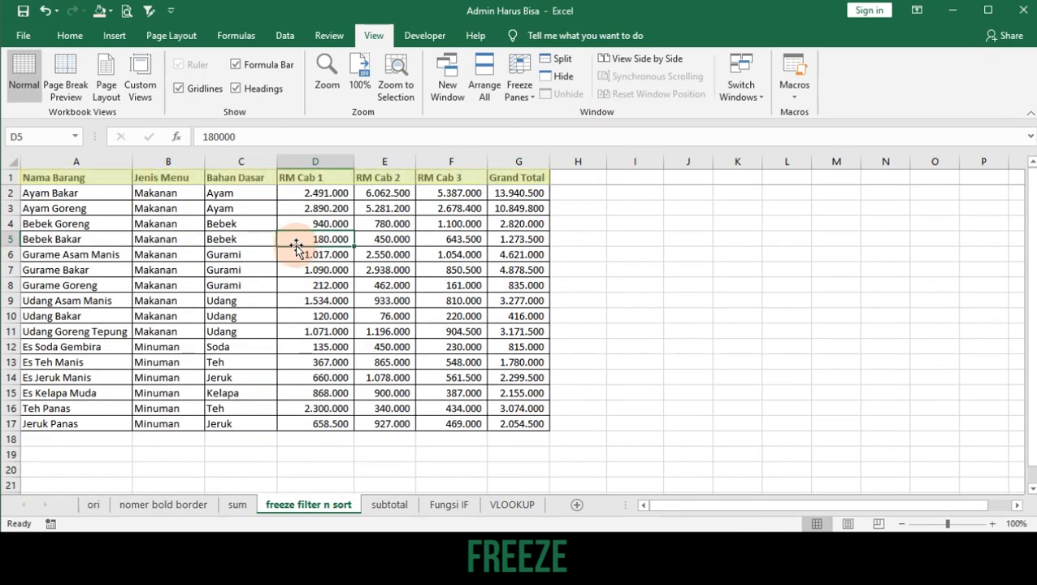
pyautogui.scroll(-4, 295, 245)
pyautogui.scroll(4, 295, 244)
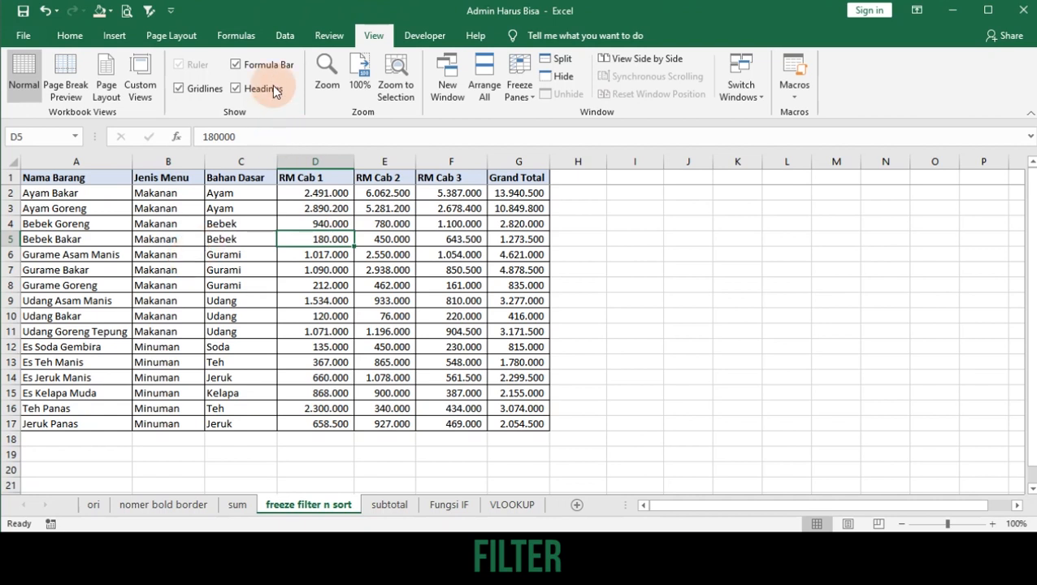
# Turn on filtering for the header cells A1:G1.
pyautogui.click(285, 34)
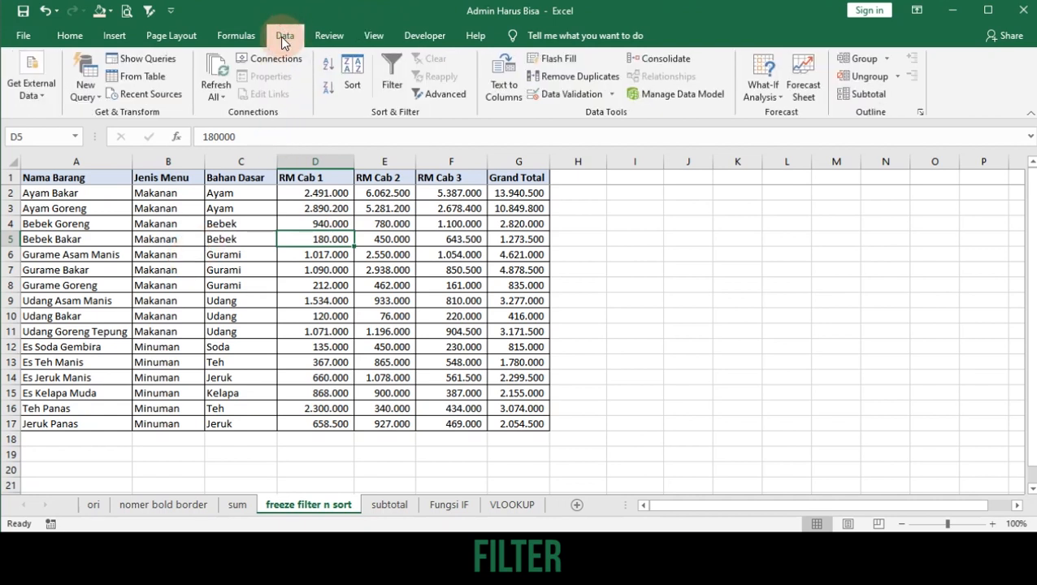
pyautogui.moveTo(80, 178); pyautogui.dragTo(513, 175)
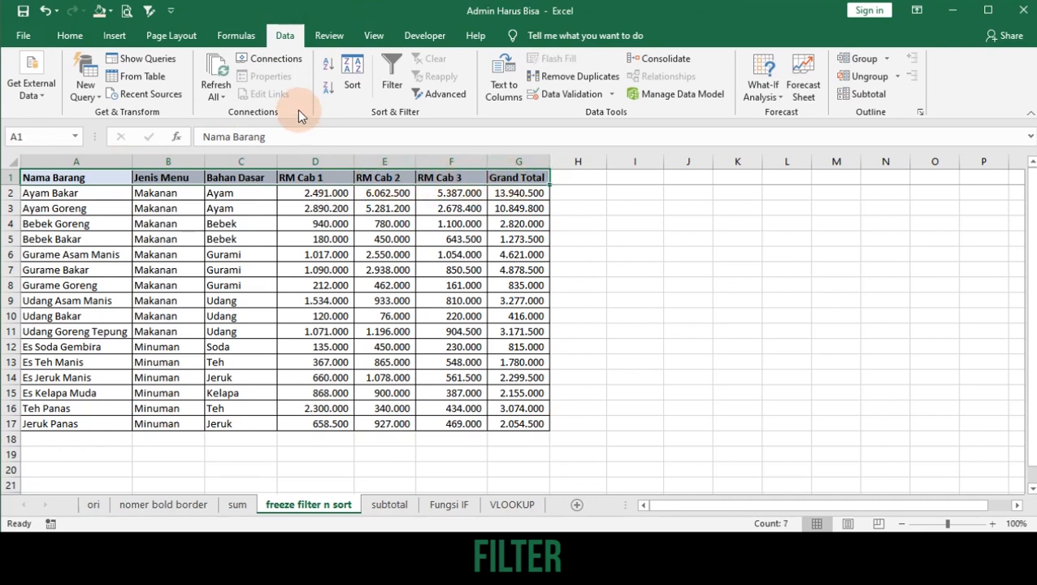
pyautogui.click(393, 68)
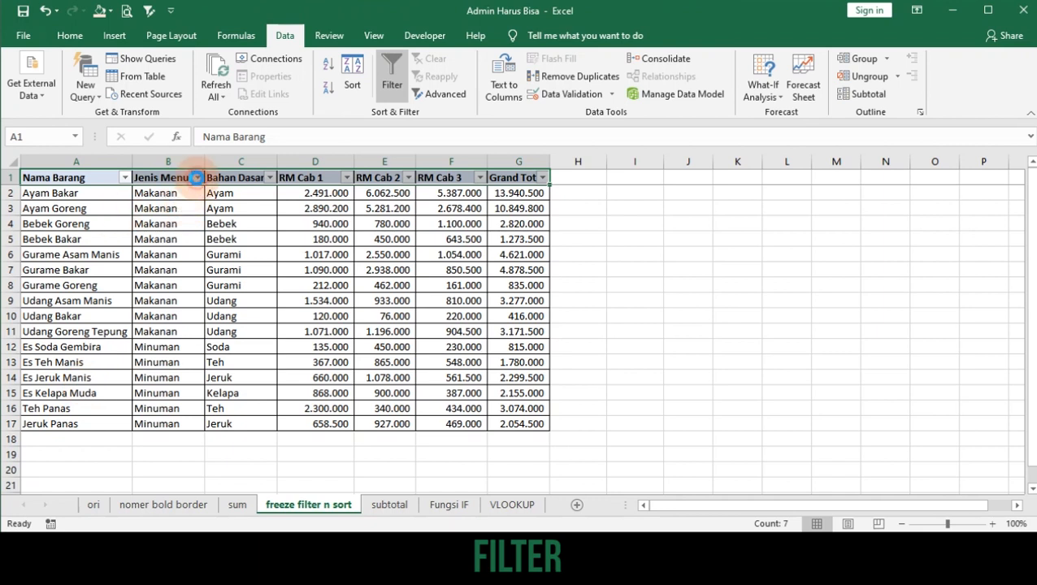
# Filter the Jenis Menu column to show only Makanan.
pyautogui.click(196, 178)
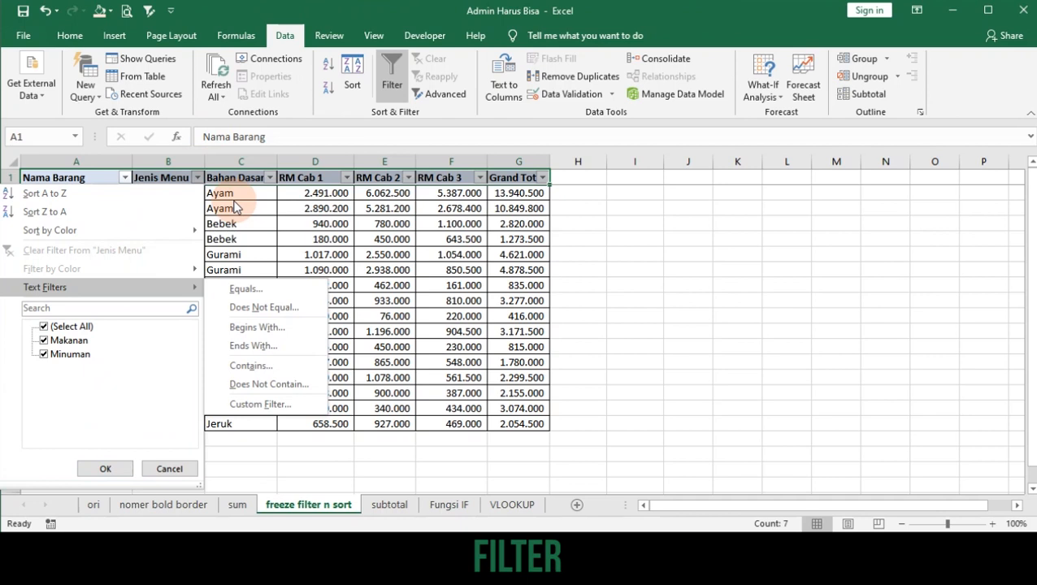
pyautogui.click(197, 177)
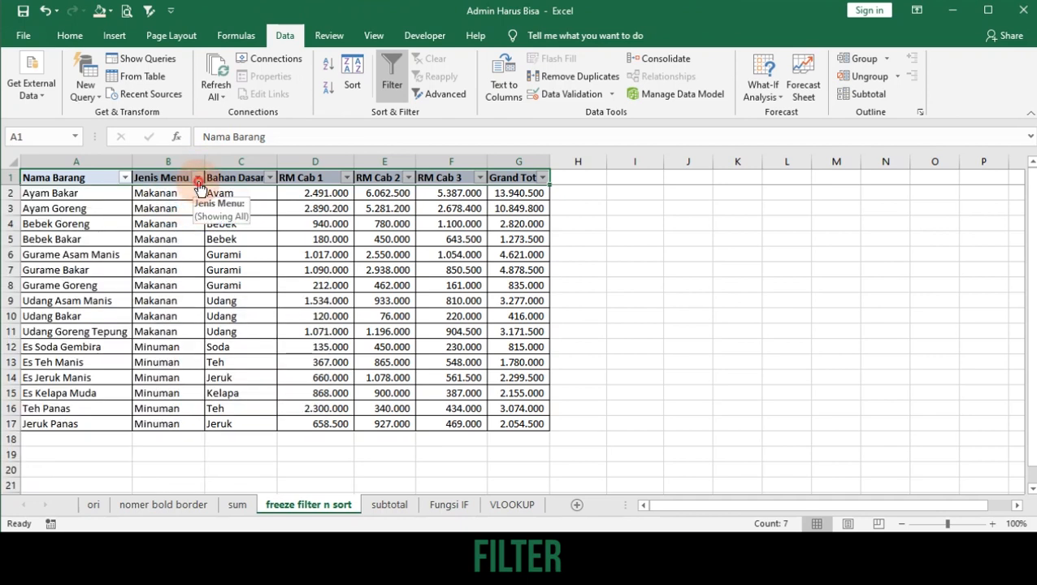
pyautogui.click(197, 178)
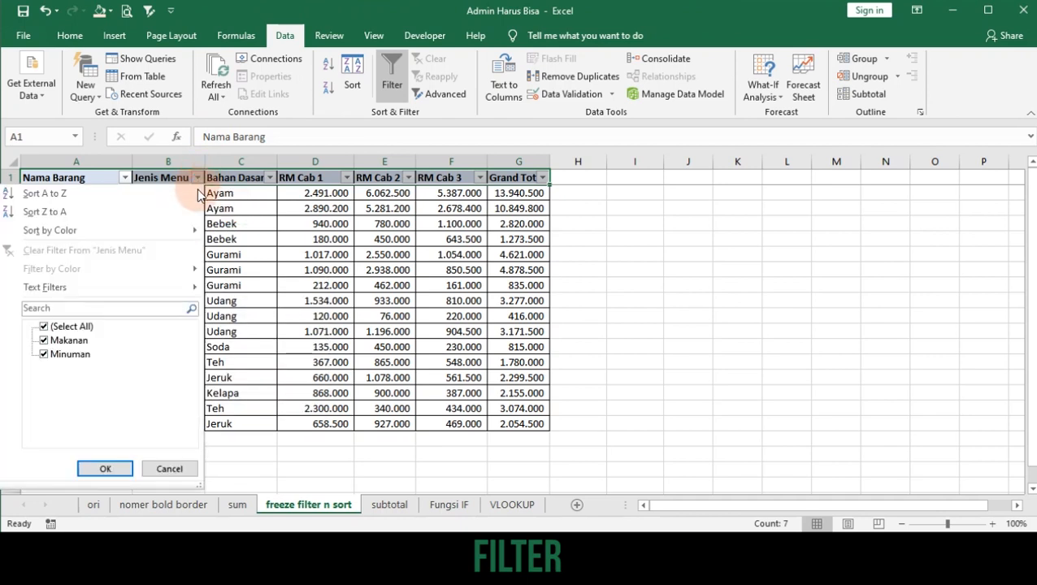
pyautogui.click(44, 327)
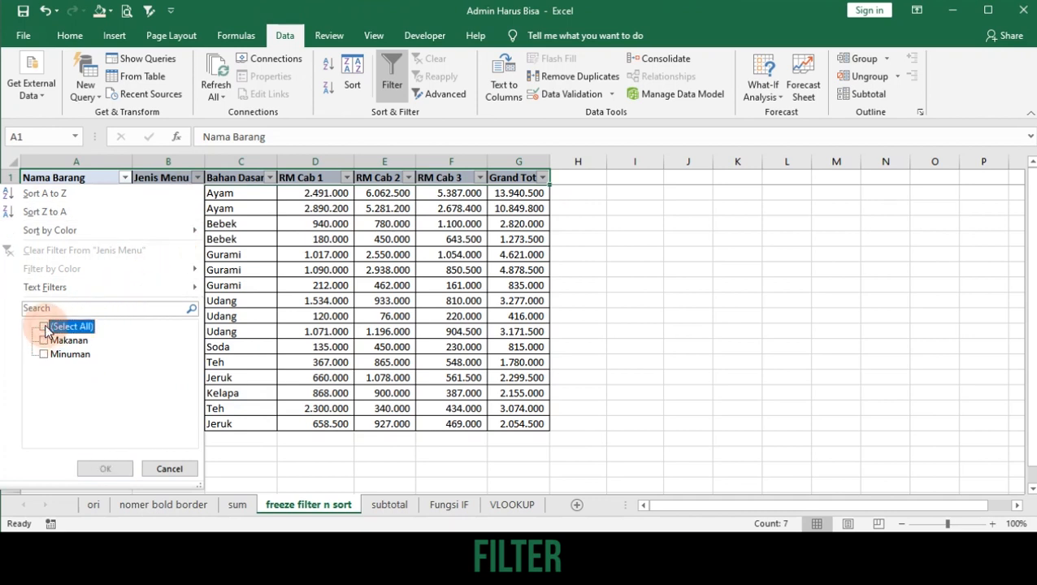
pyautogui.click(44, 341)
pyautogui.click(103, 468)
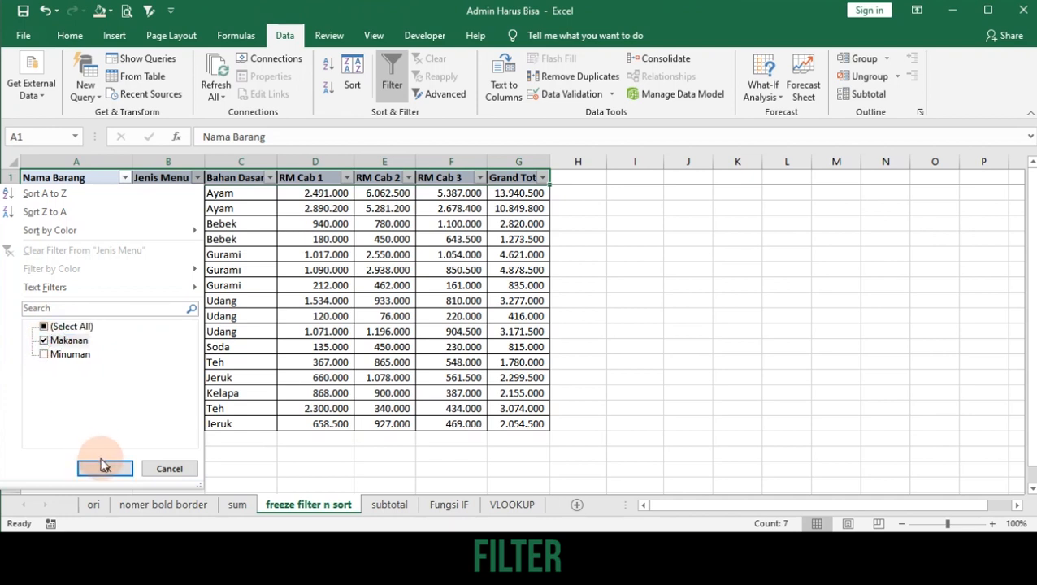
# Change the Jenis Menu filter to show only Minuman.
pyautogui.click(196, 177)
pyautogui.click(47, 353)
pyautogui.click(45, 341)
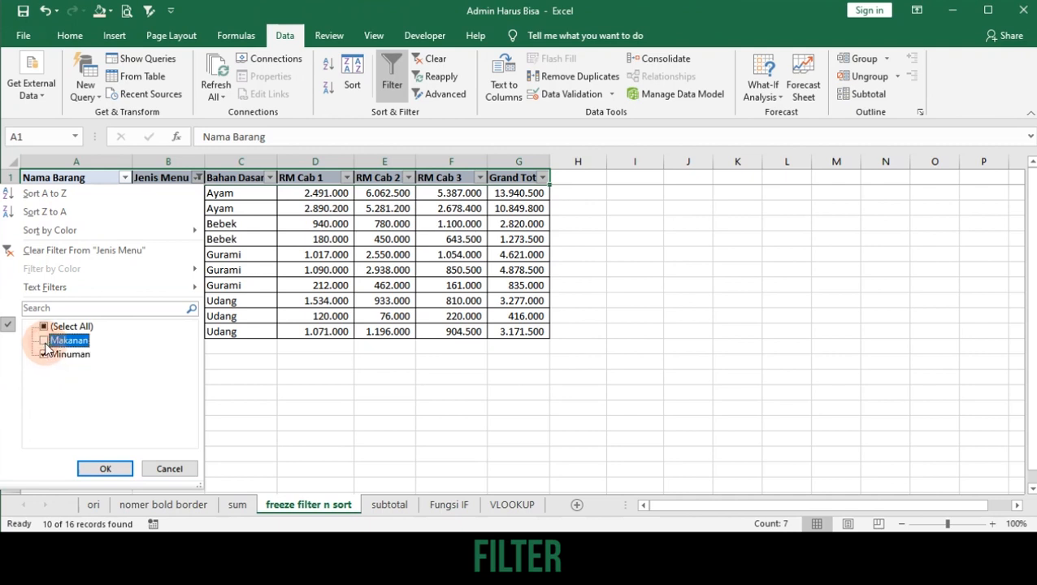
pyautogui.click(104, 468)
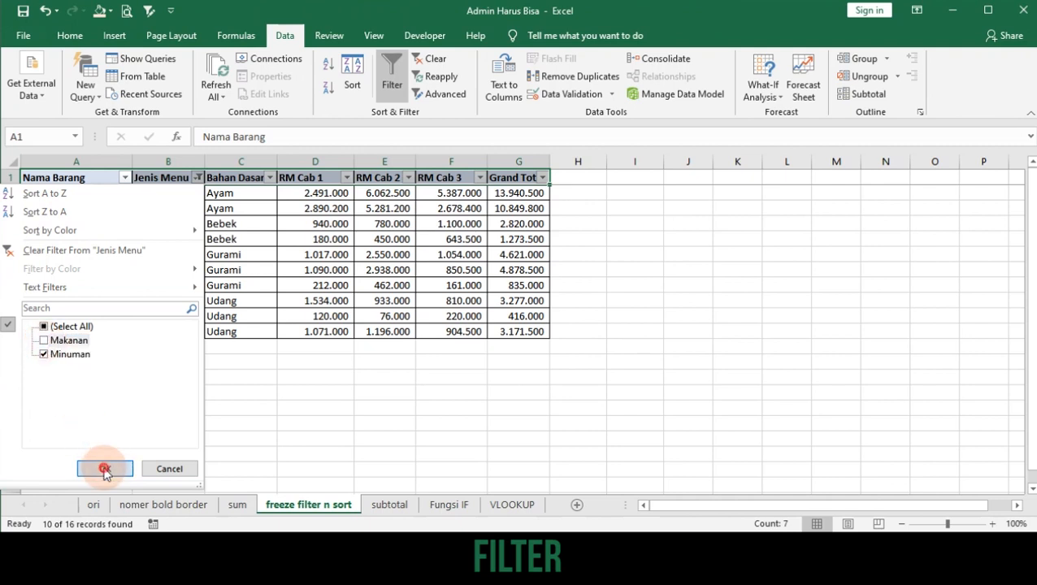
# Reset the Jenis Menu filter to select all menu types.
pyautogui.click(198, 177)
pyautogui.click(45, 328)
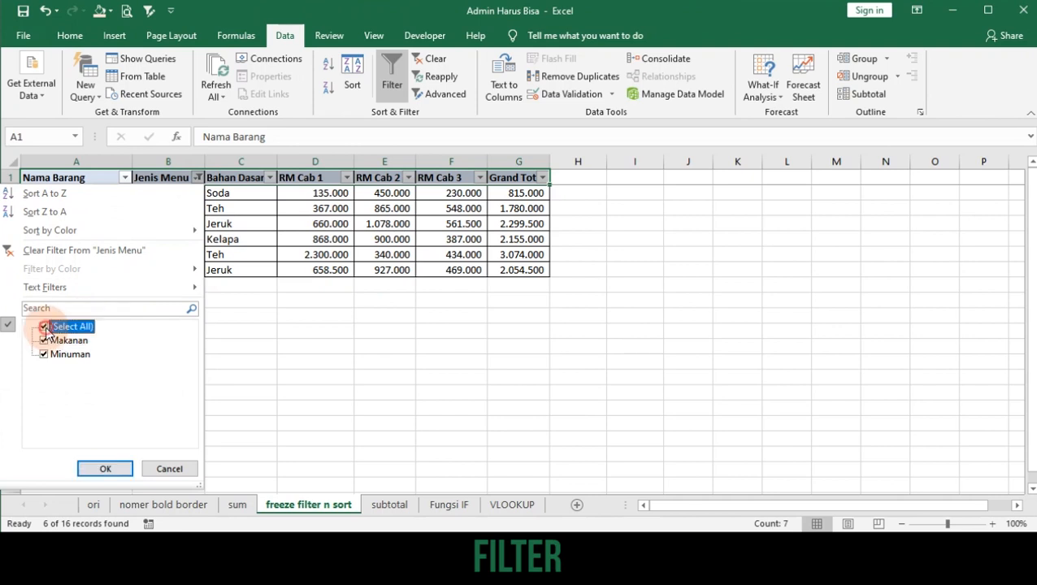
pyautogui.click(105, 469)
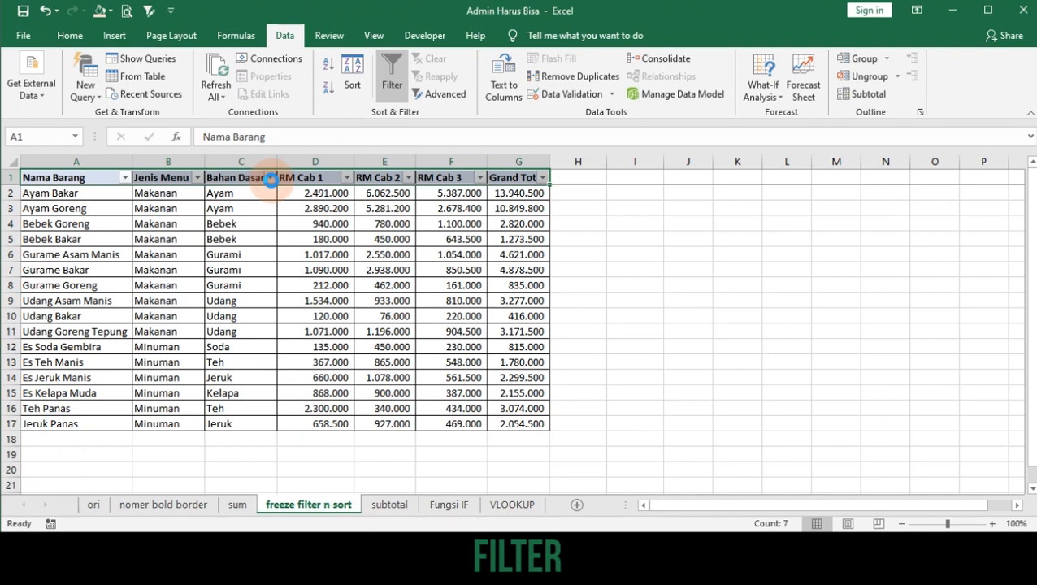
# Filter the Bahan Dasar column to show only Udang.
pyautogui.click(271, 180)
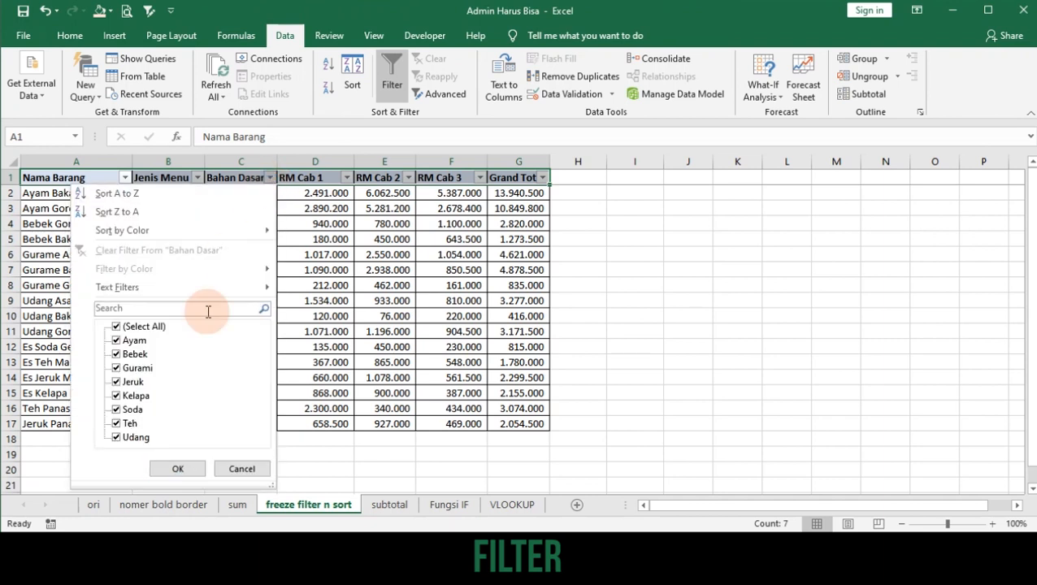
pyautogui.click(116, 328)
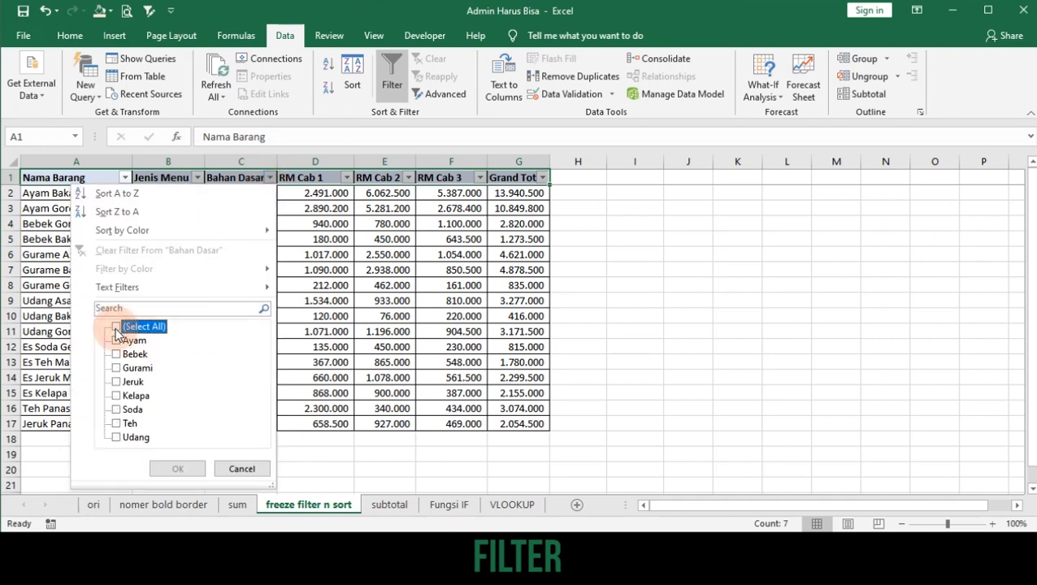
pyautogui.click(116, 438)
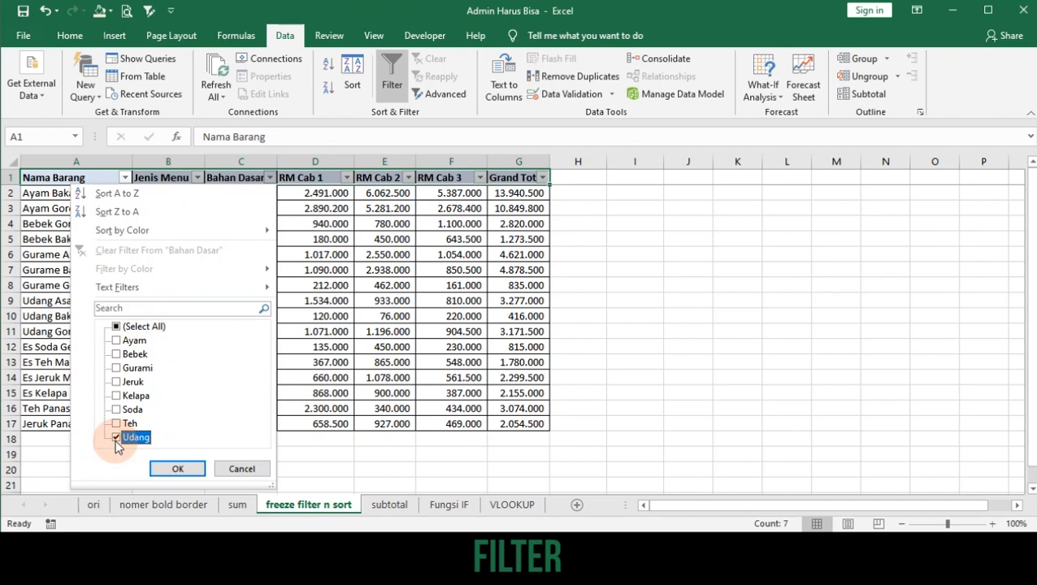
pyautogui.click(179, 469)
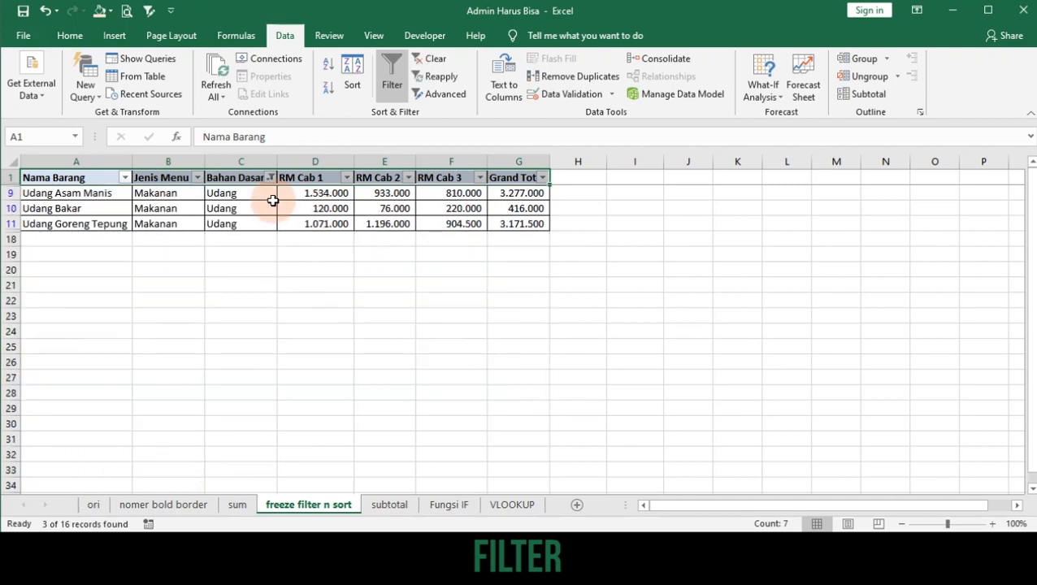
# Add Gurami to the Bahan Dasar filter alongside Udang.
pyautogui.click(269, 177)
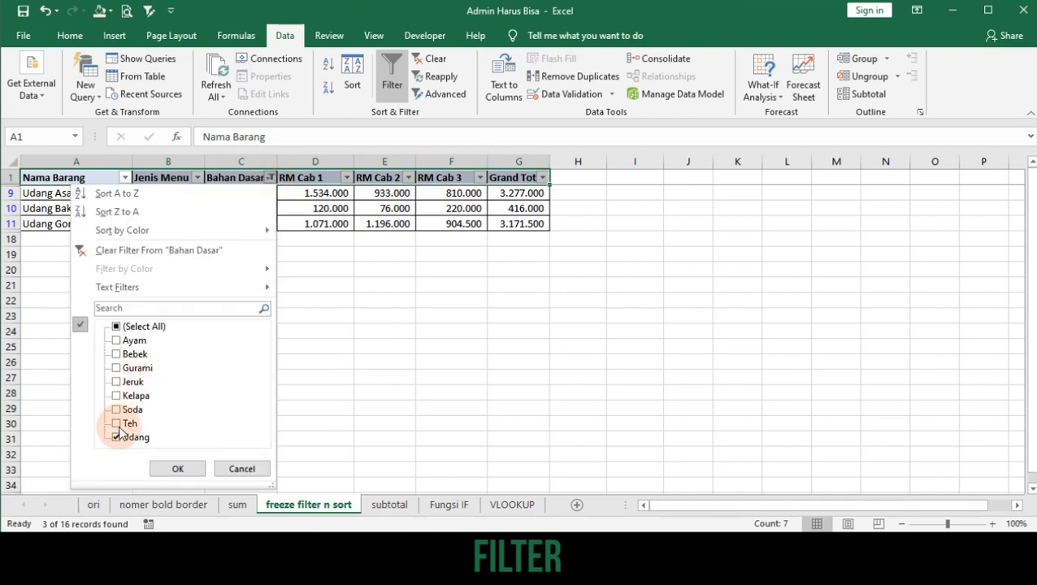
pyautogui.click(116, 368)
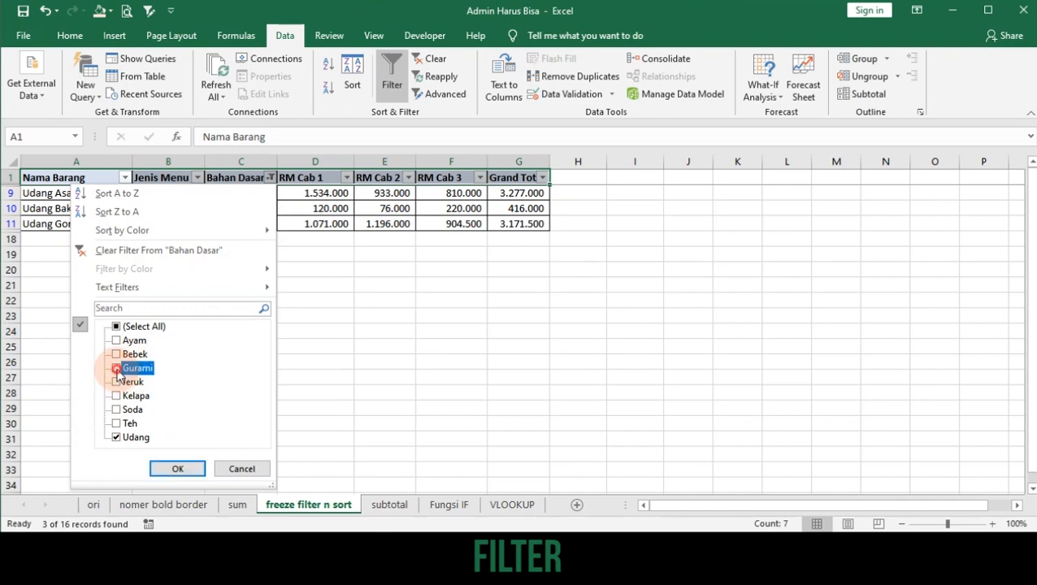
pyautogui.click(179, 469)
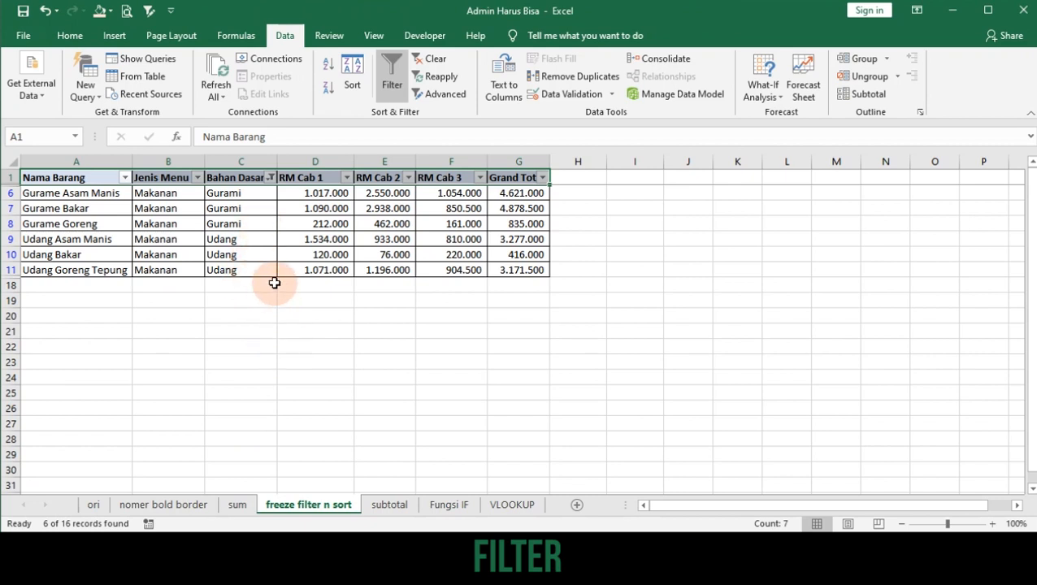
# Clear the Bahan Dasar filter and sort the whole table by Jenis Menu in Z to A order.
pyautogui.click(269, 178)
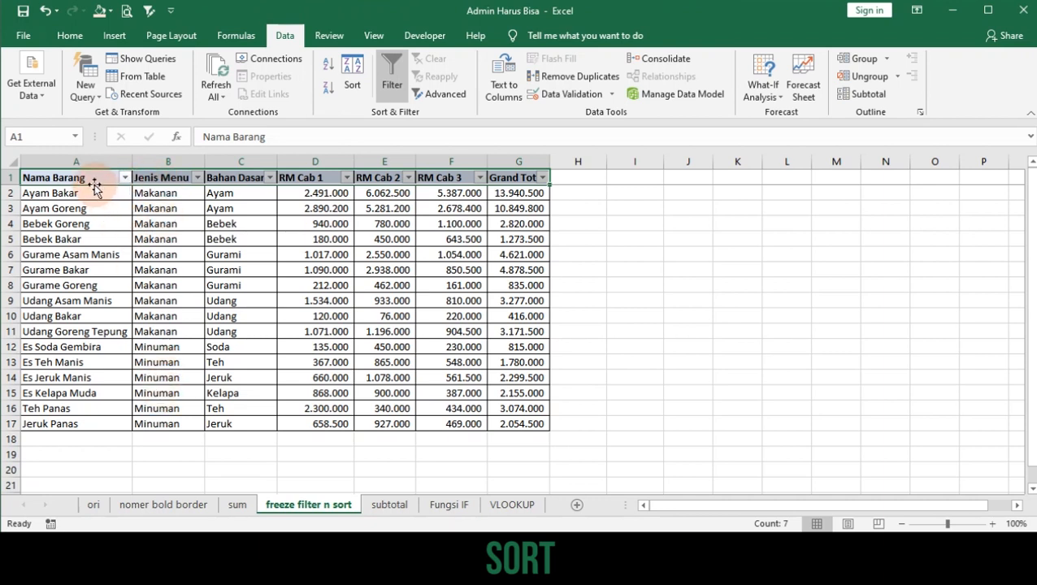
pyautogui.moveTo(87, 178); pyautogui.dragTo(515, 430)
pyautogui.click(351, 73)
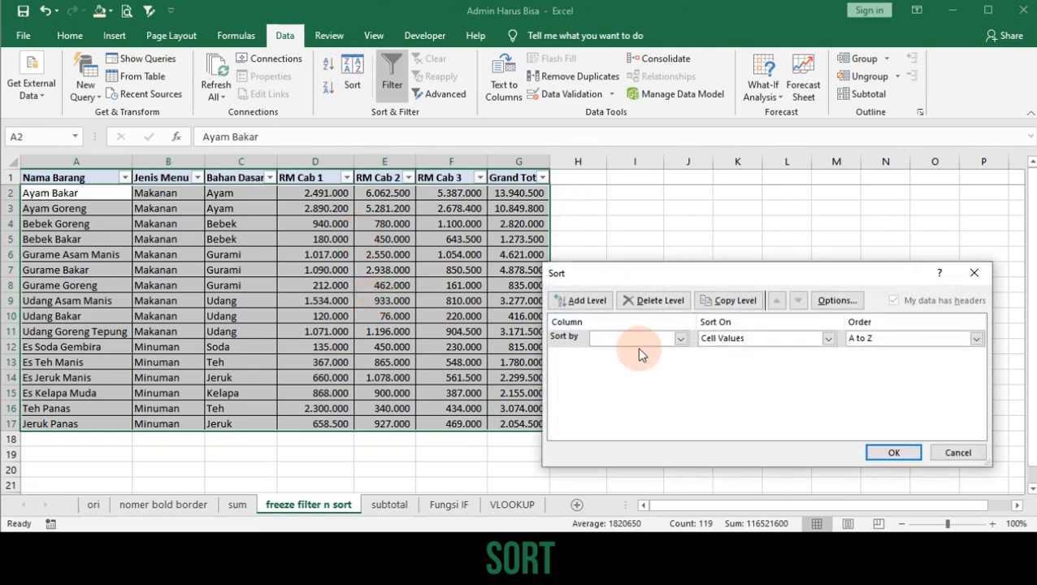
pyautogui.click(680, 340)
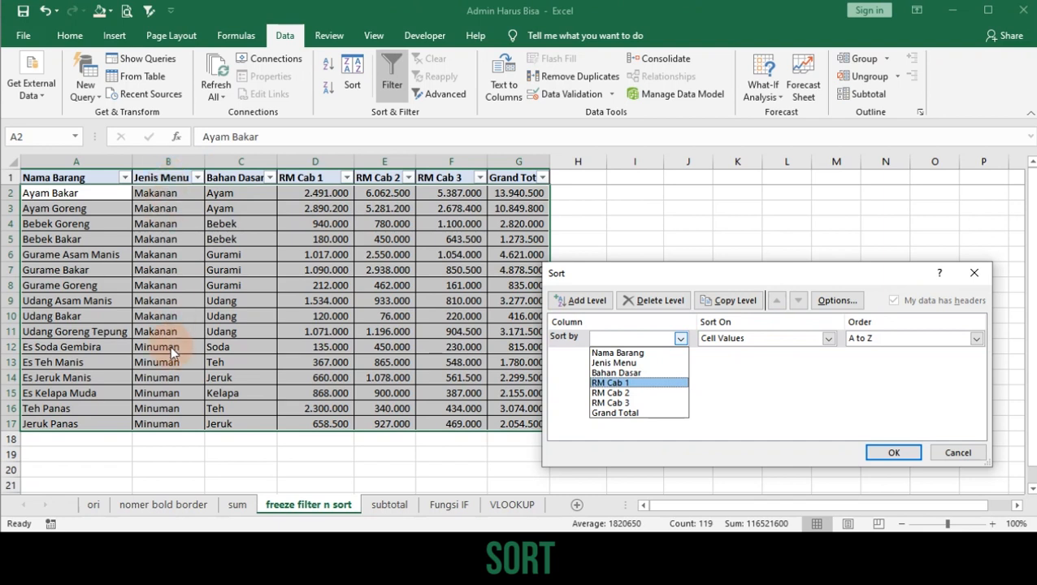
pyautogui.click(615, 363)
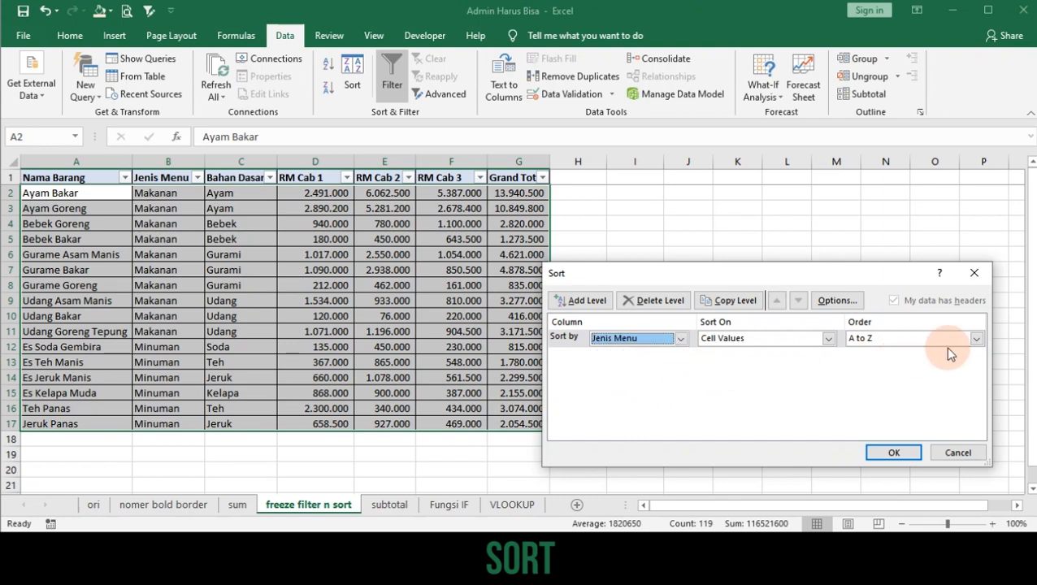
pyautogui.click(976, 338)
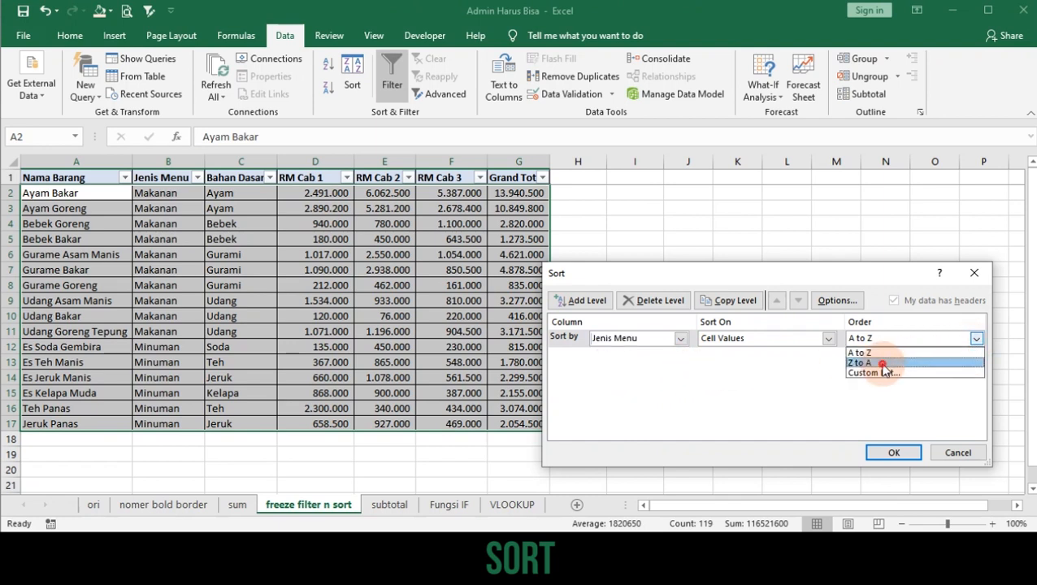
pyautogui.click(884, 363)
pyautogui.click(884, 455)
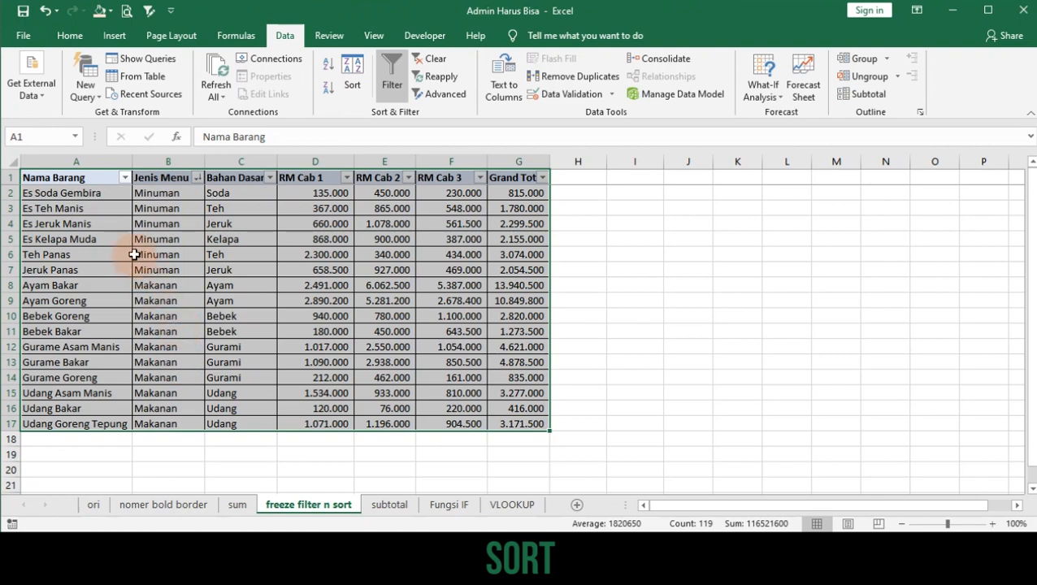
# Re-sort the table by Nama Barang on cell values in A to Z order.
pyautogui.click(351, 72)
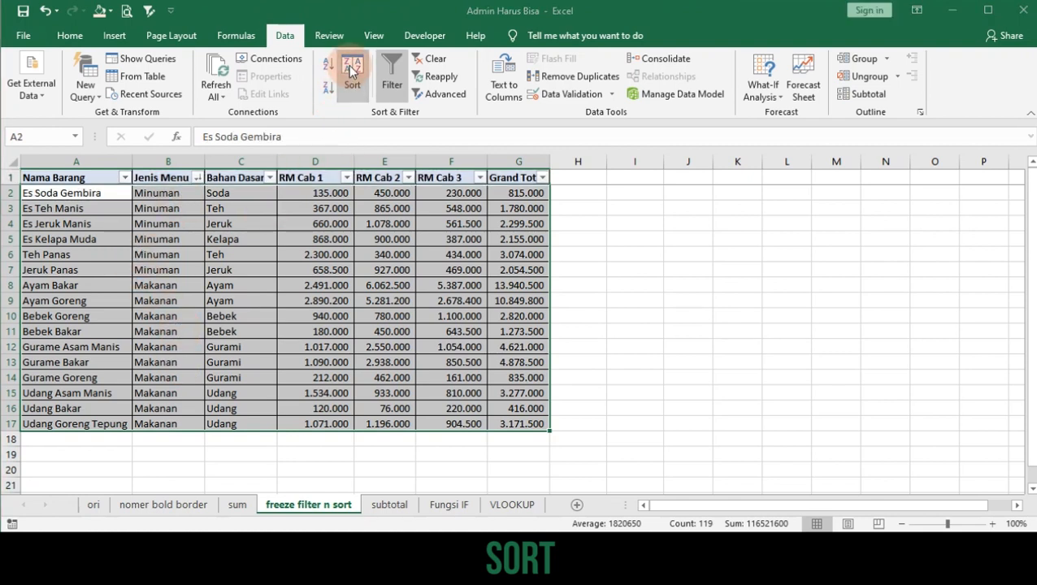
pyautogui.click(680, 337)
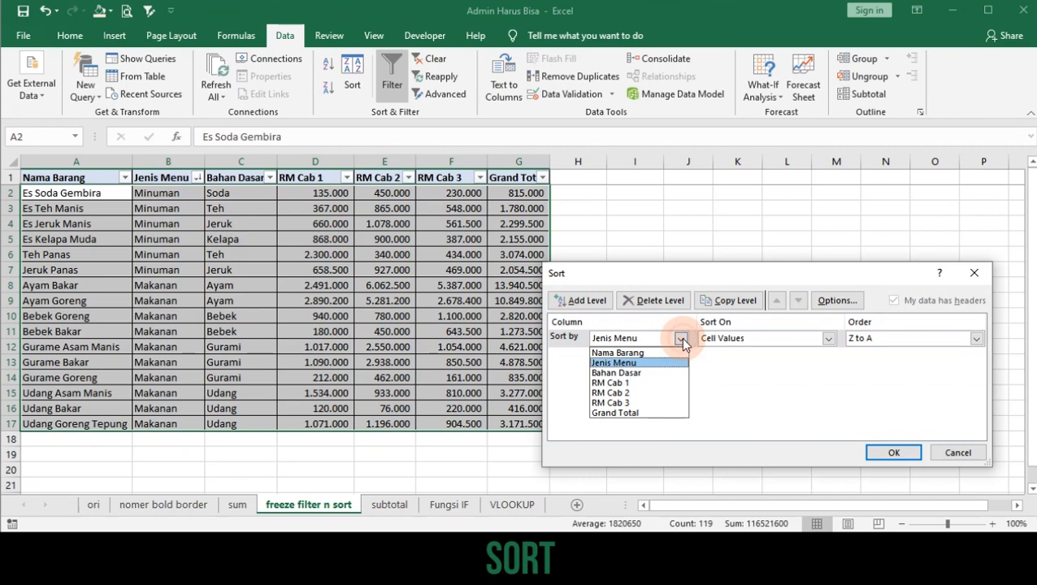
pyautogui.click(633, 354)
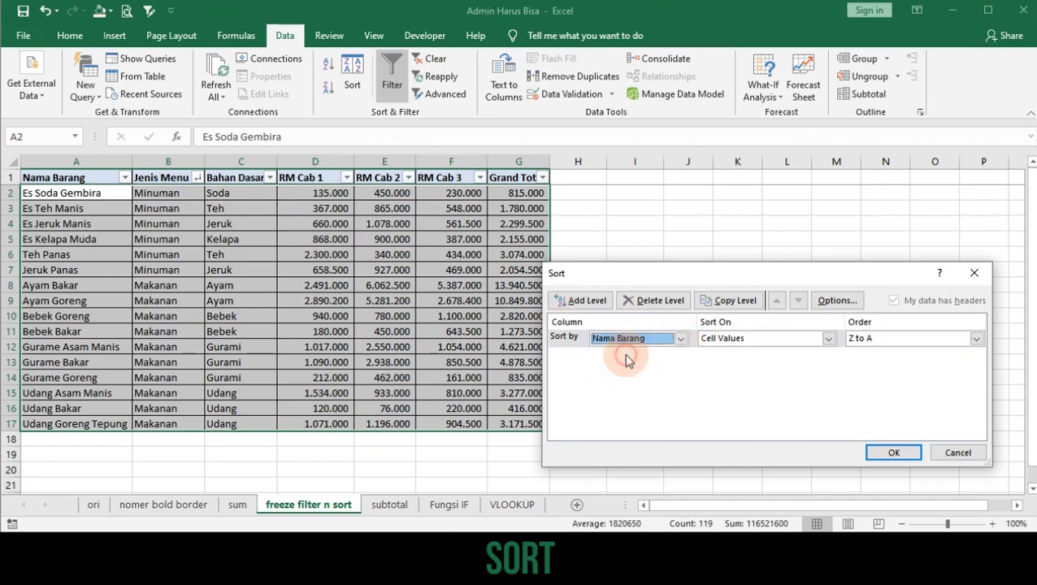
pyautogui.click(976, 340)
pyautogui.click(900, 351)
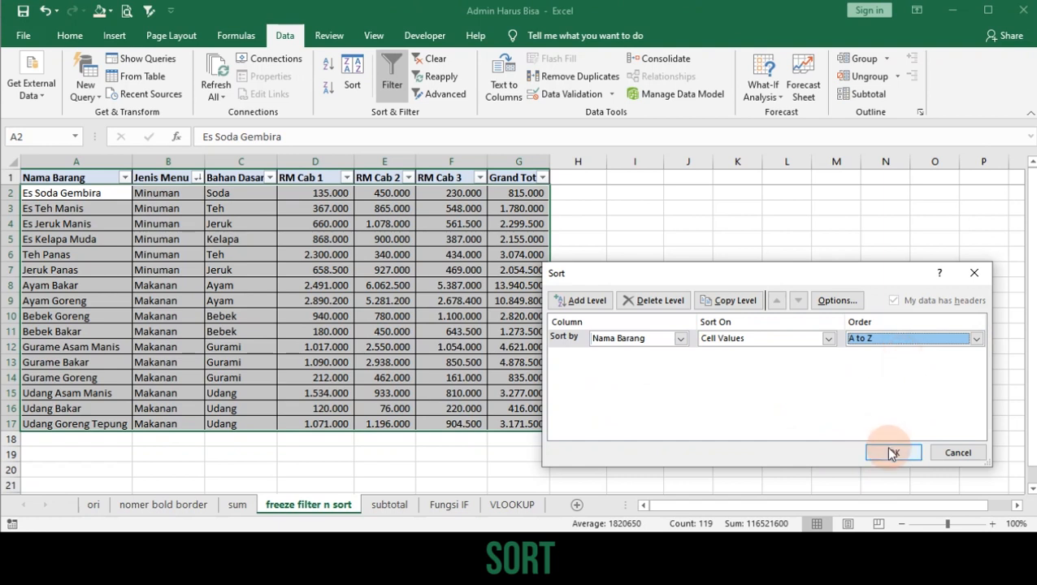
pyautogui.click(892, 453)
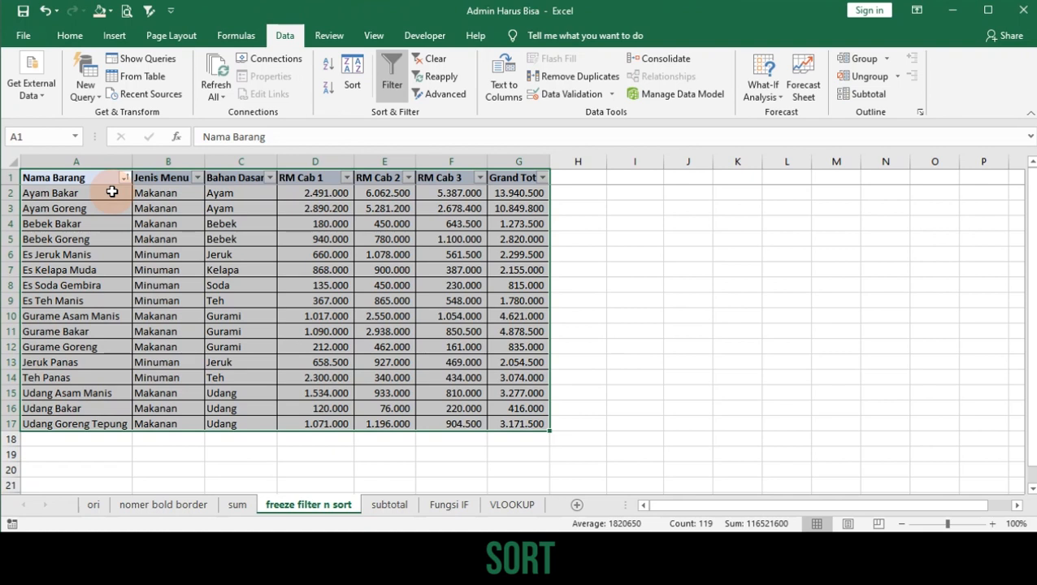
# Sort the table by Grand Total on cell values from largest to smallest.
pyautogui.click(351, 81)
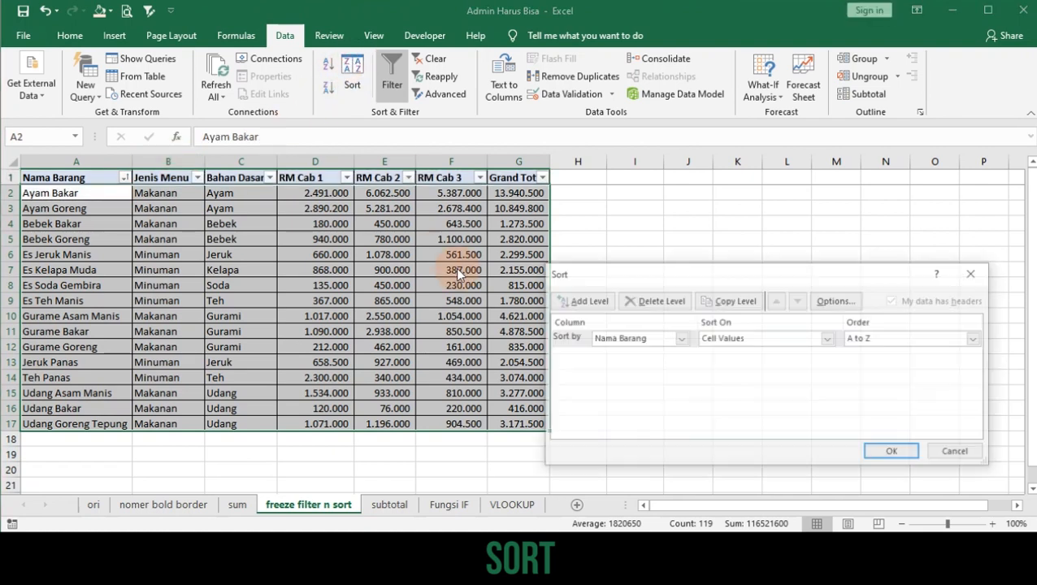
pyautogui.click(682, 337)
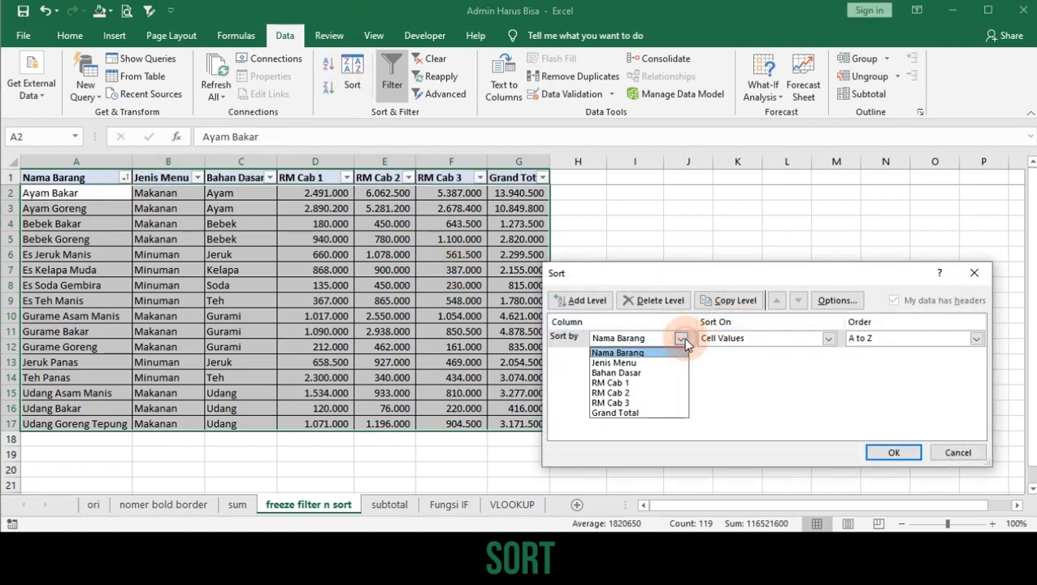
pyautogui.click(634, 413)
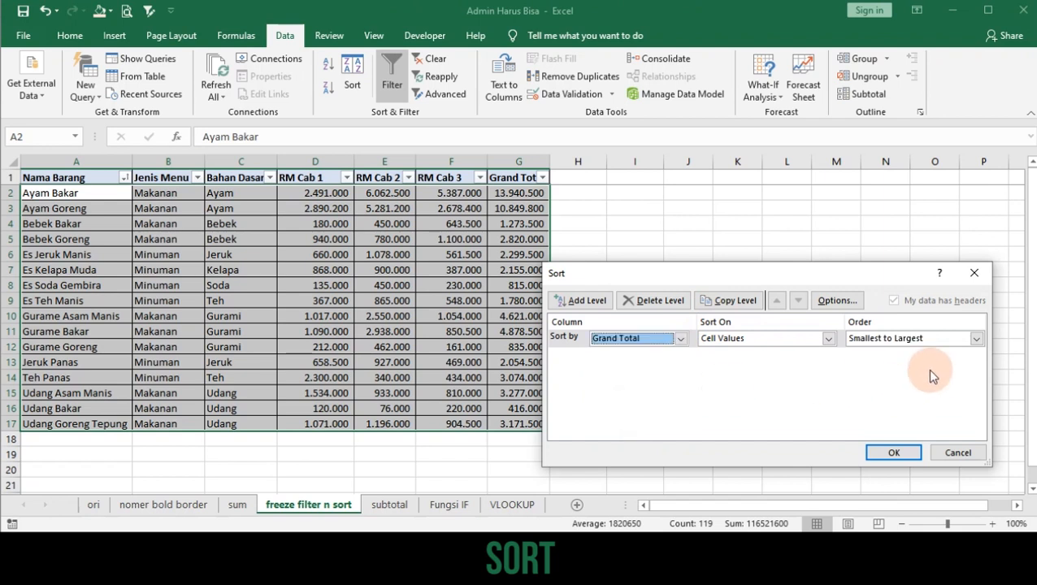
pyautogui.click(974, 338)
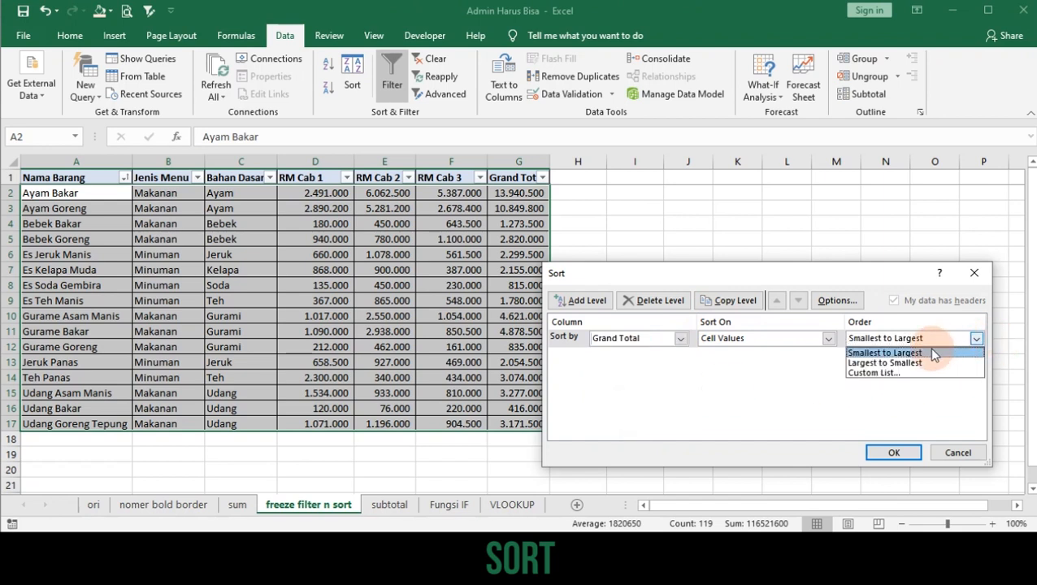
pyautogui.click(913, 363)
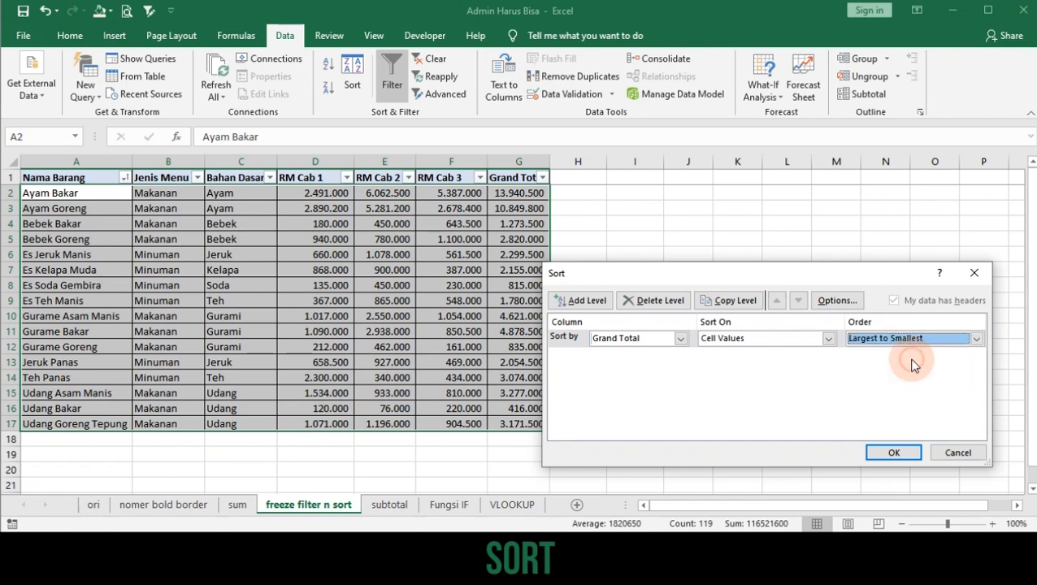
pyautogui.click(892, 454)
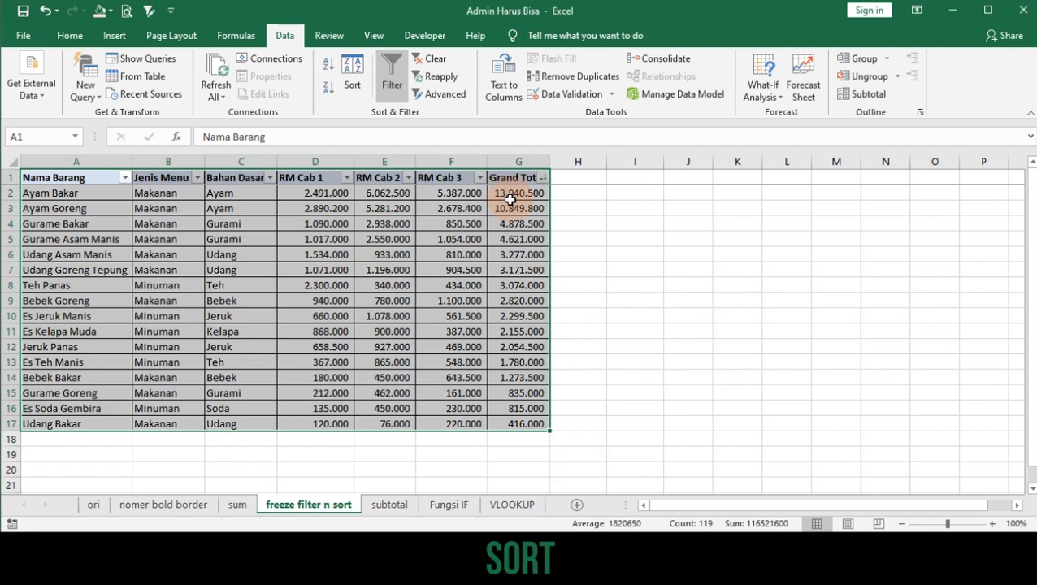